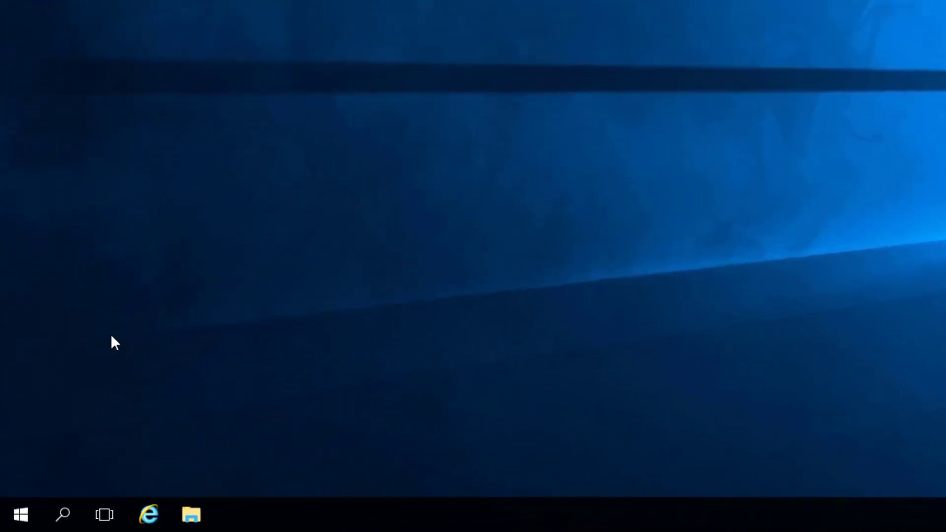
- Rename the computer to MPVMS-SERVER in the system settings and restart it immediately to apply the change
{"action": "right_click", "coordinate": [22, 515]}
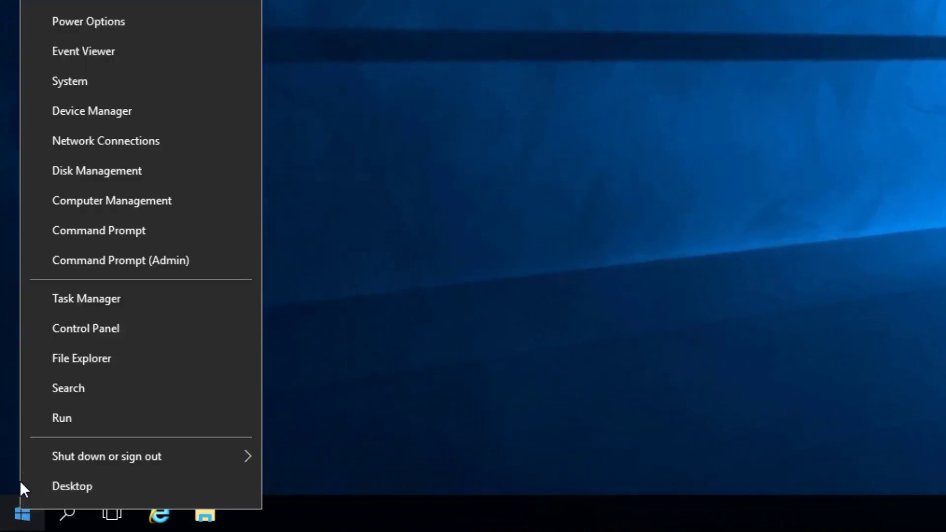
{"action": "left_click", "coordinate": [97, 88]}
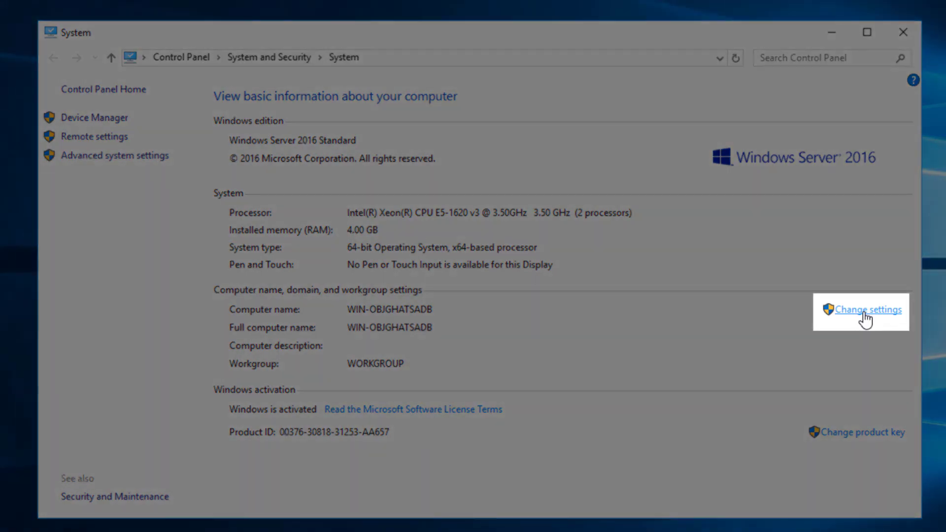
{"action": "left_click", "coordinate": [864, 312]}
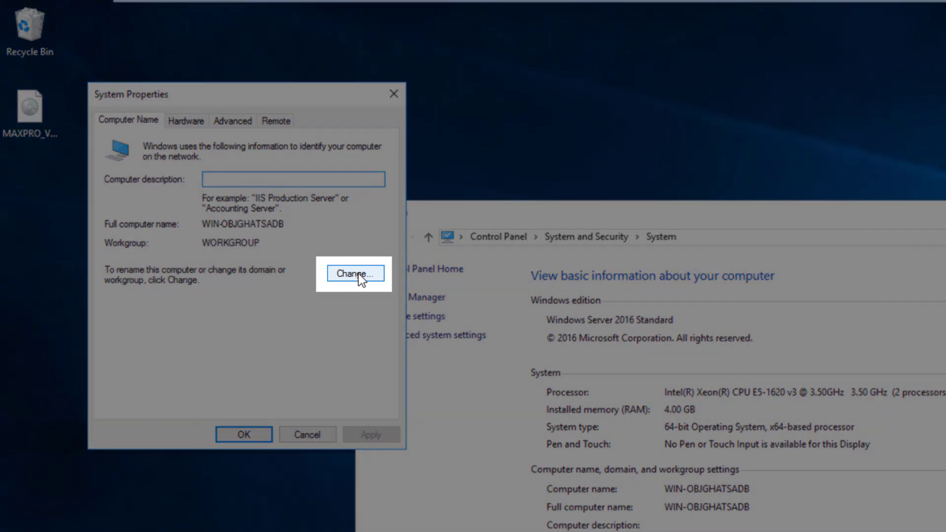
{"action": "left_click", "coordinate": [359, 274]}
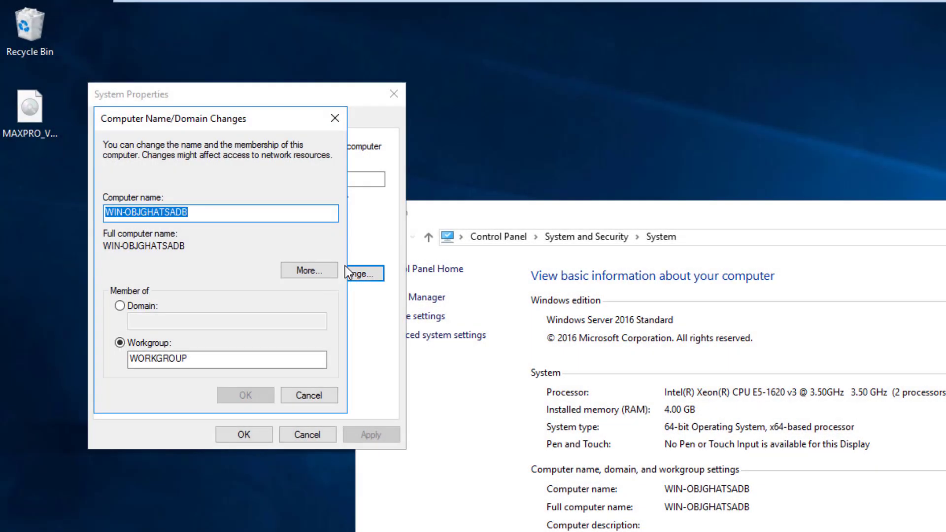
{"action": "type", "text": "MPV"}
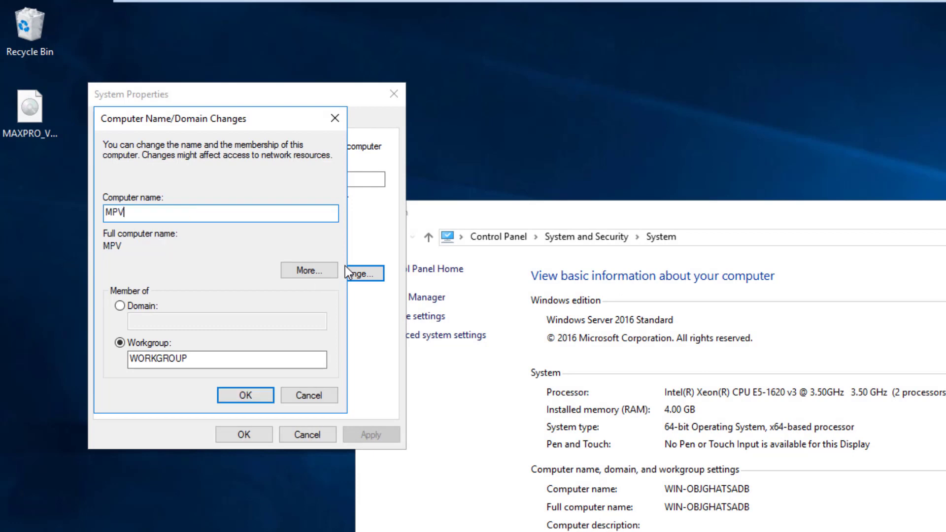
{"action": "type", "text": "MS-SERVER"}
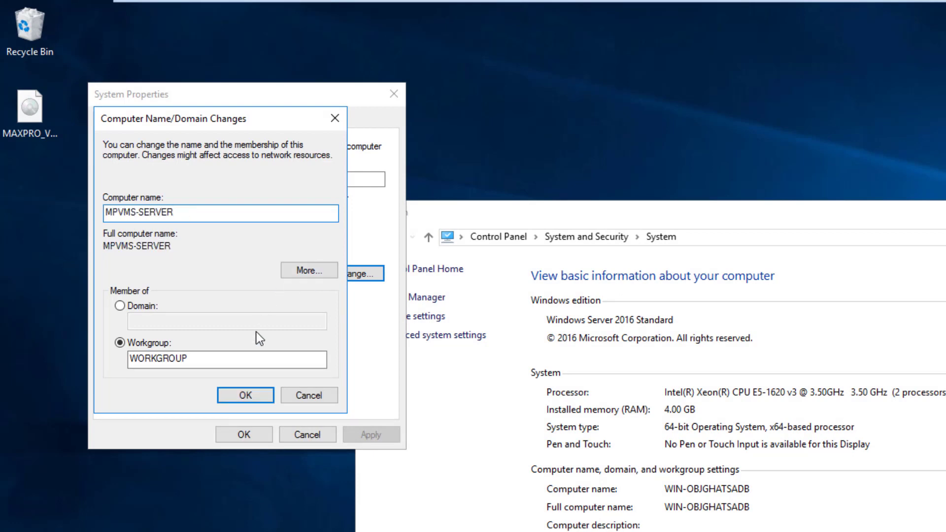
{"action": "left_click", "coordinate": [247, 394]}
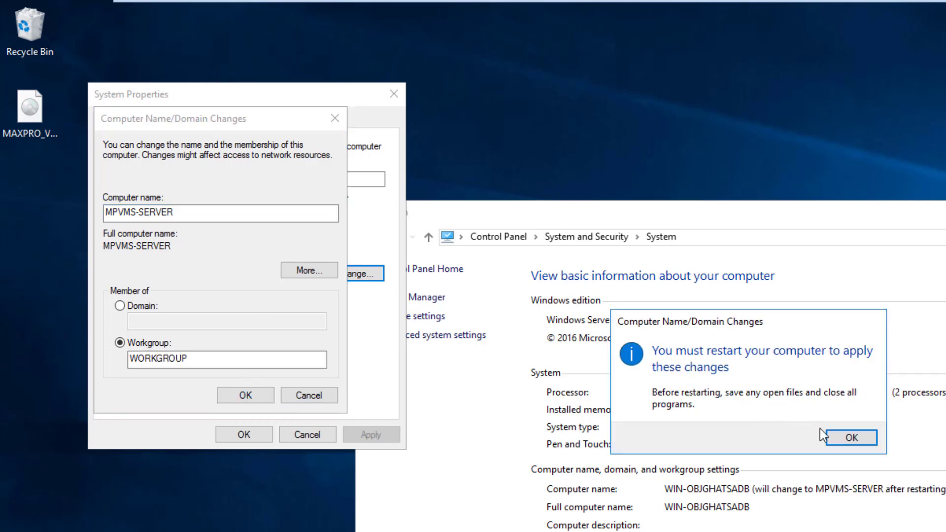
{"action": "left_click", "coordinate": [840, 437]}
{"action": "left_click", "coordinate": [232, 428]}
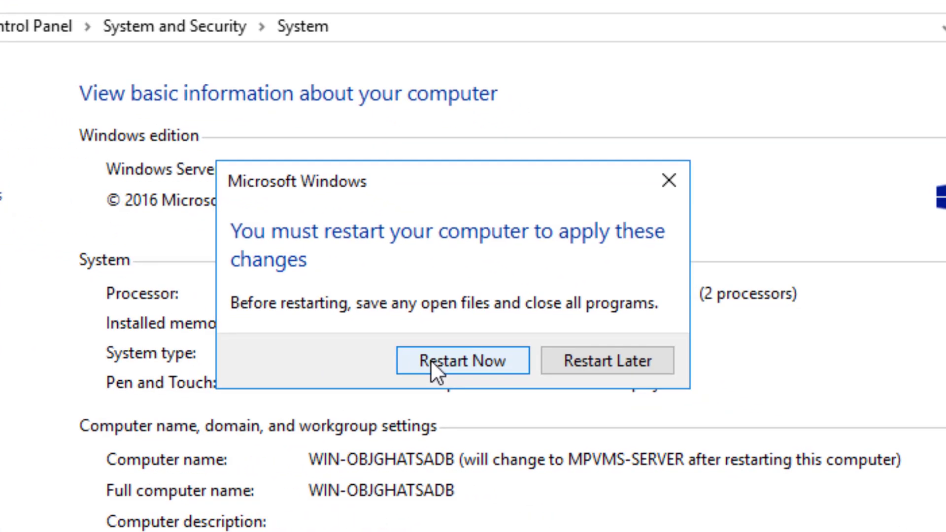
{"action": "left_click", "coordinate": [430, 360]}
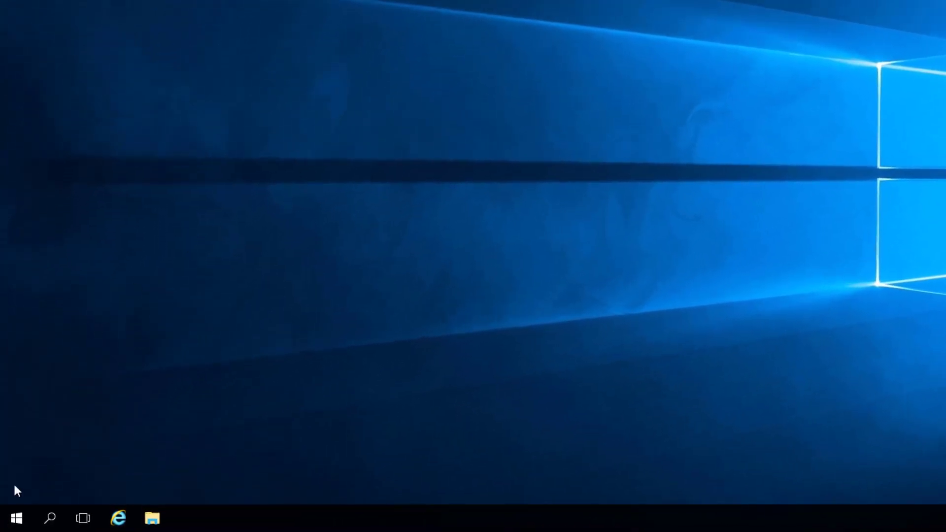
- Search Windows for "turn windows features" and open Turn Windows features on or off
{"action": "left_click", "coordinate": [19, 517]}
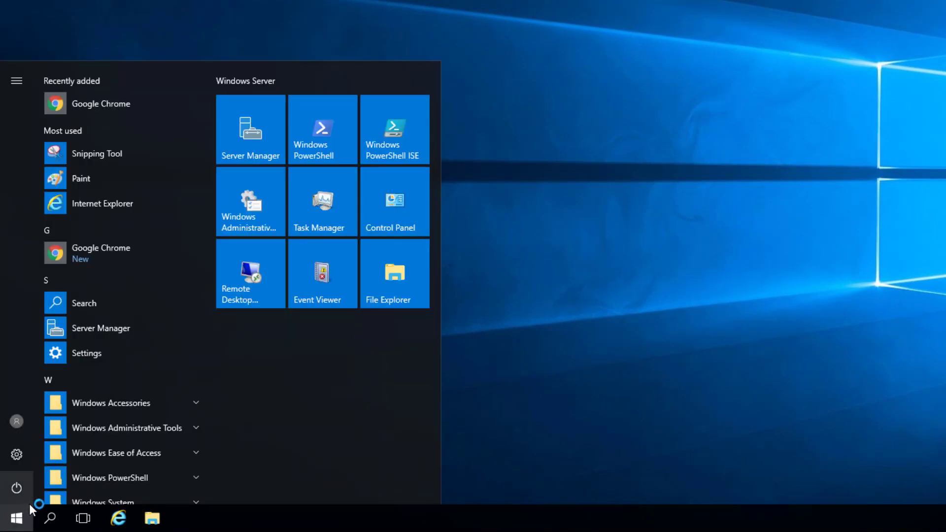
{"action": "left_click", "coordinate": [31, 508]}
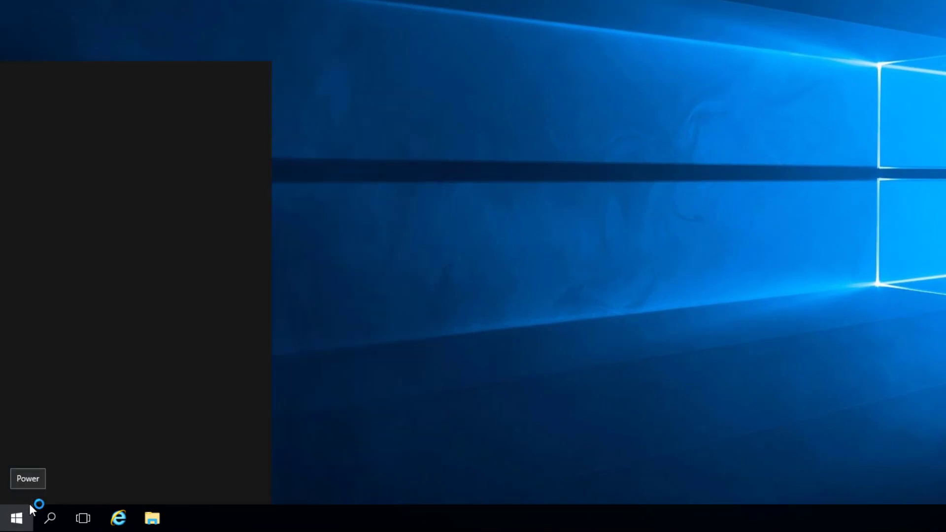
{"action": "type", "text": "t"}
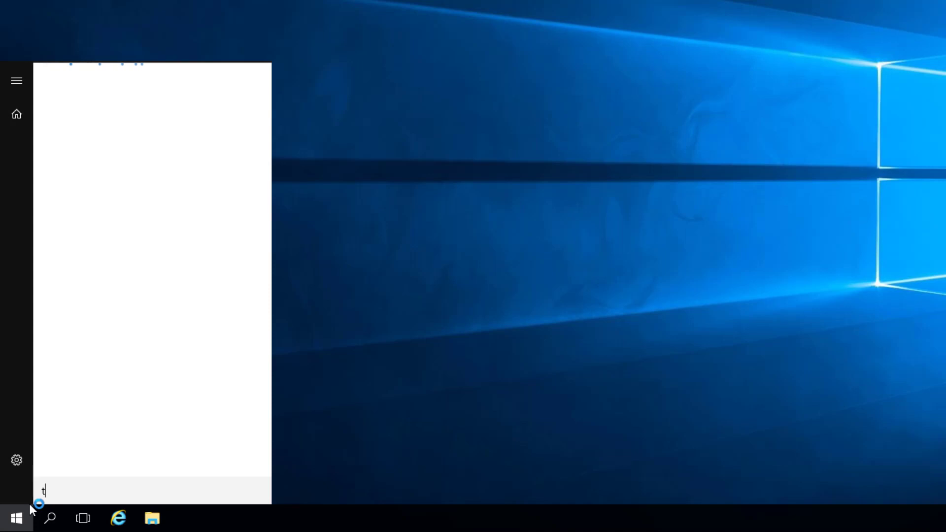
{"action": "type", "text": "urn windows features"}
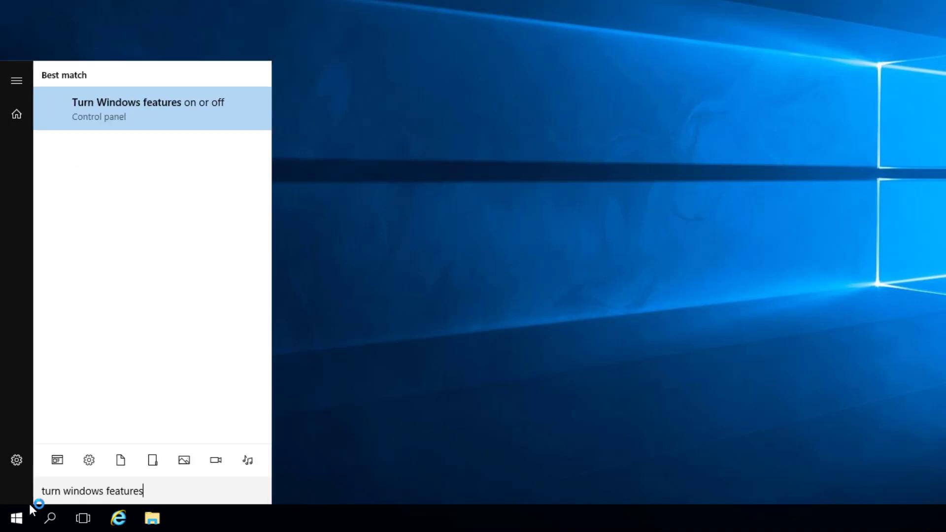
{"action": "left_click", "coordinate": [152, 124]}
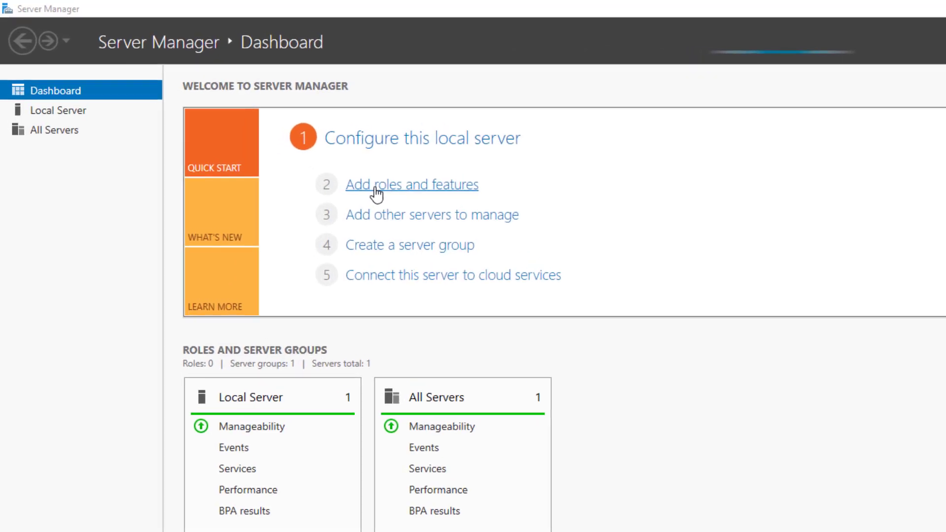
- Start adding roles and features with a role-based installation on MPVMS-SERVER, adding no server roles, and proceed to the feature selection
{"action": "left_click", "coordinate": [376, 187]}
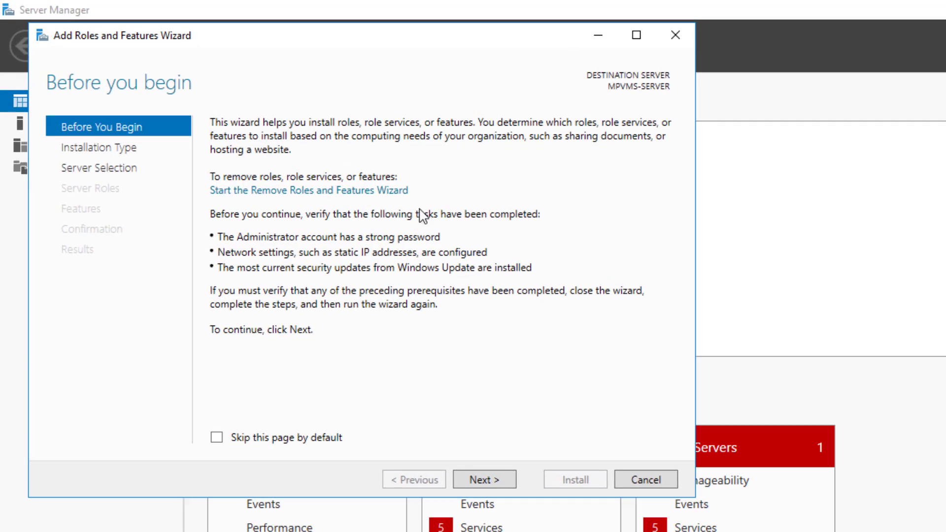
{"action": "left_click", "coordinate": [473, 481]}
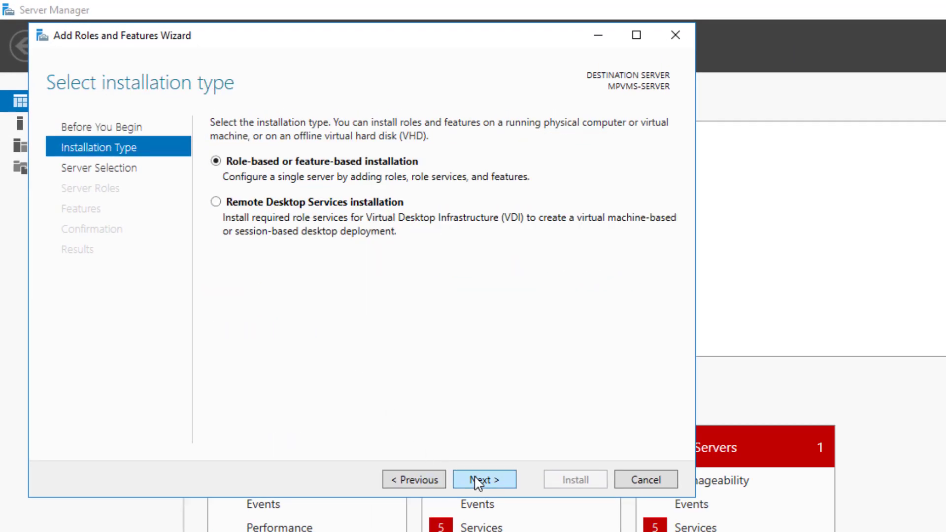
{"action": "left_click", "coordinate": [477, 481]}
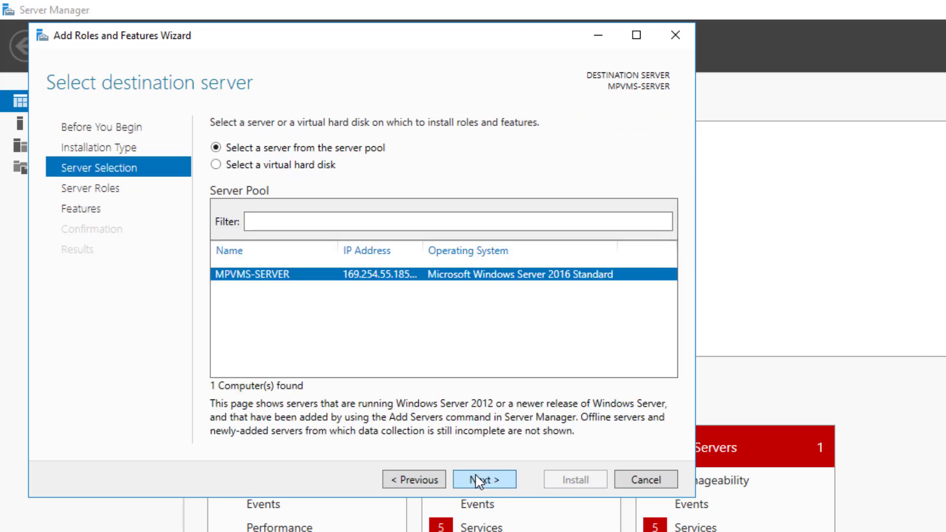
{"action": "left_click", "coordinate": [477, 480]}
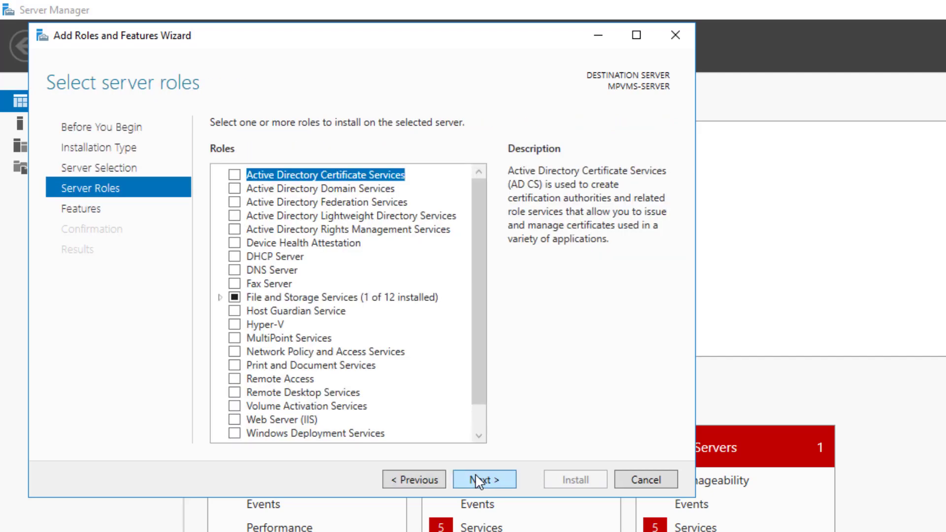
{"action": "left_click", "coordinate": [477, 480]}
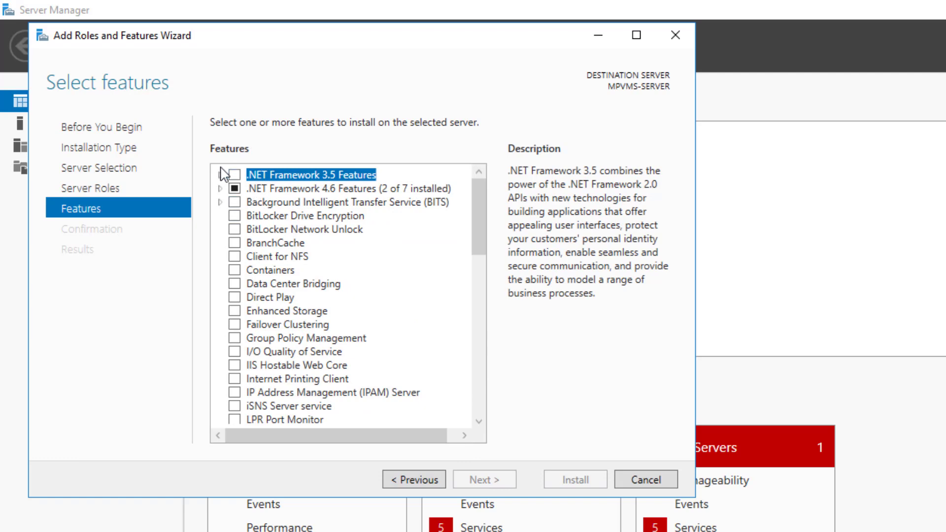
- Select .NET Framework 3.5 with HTTP Activation and Non-HTTP Activation, accepting the additional features they require
{"action": "left_click", "coordinate": [221, 174]}
{"action": "left_click", "coordinate": [251, 189]}
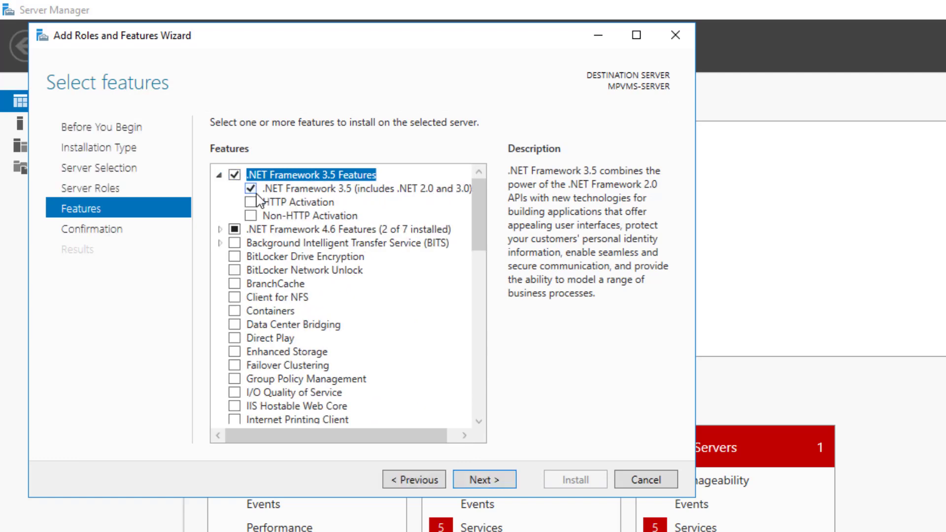
{"action": "left_click", "coordinate": [251, 202]}
{"action": "left_click", "coordinate": [394, 397]}
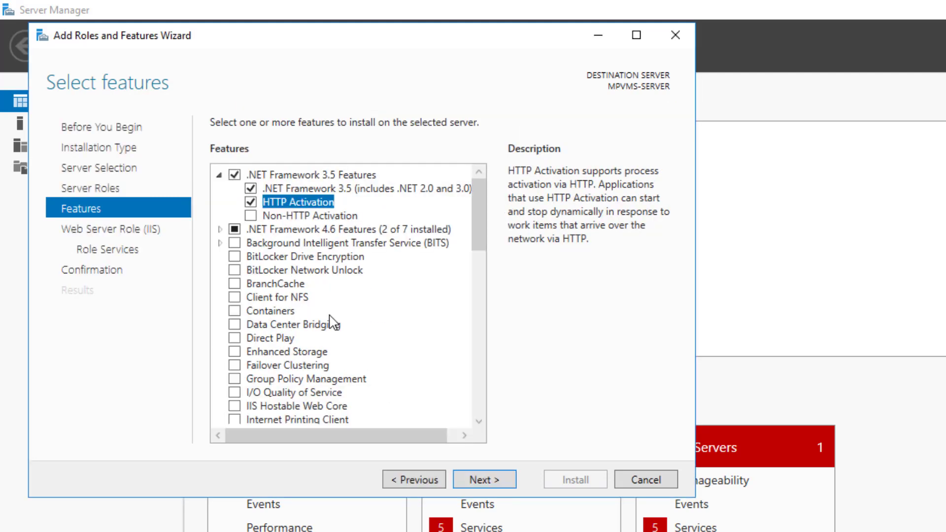
{"action": "left_click", "coordinate": [251, 216]}
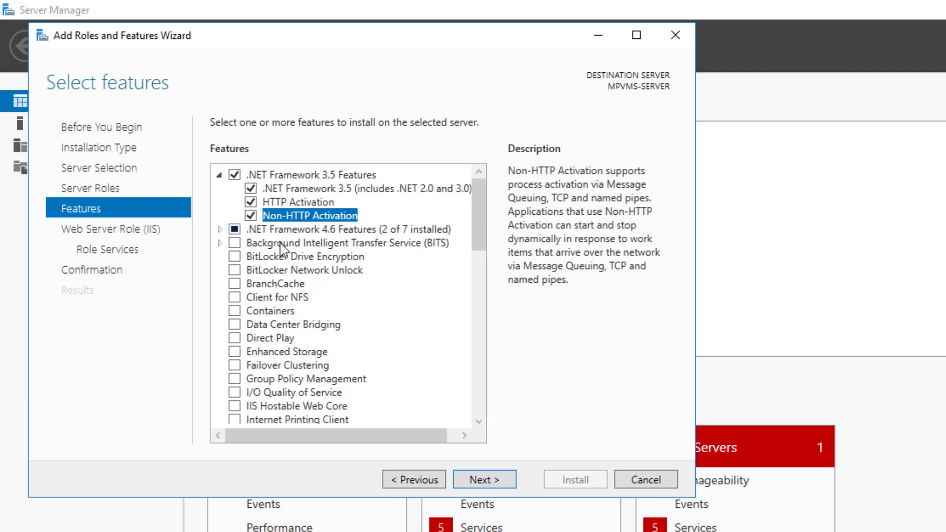
- Install the selected features with the default Web Server (IIS) role services, then close the wizard and Server Manager
{"action": "left_click", "coordinate": [490, 480]}
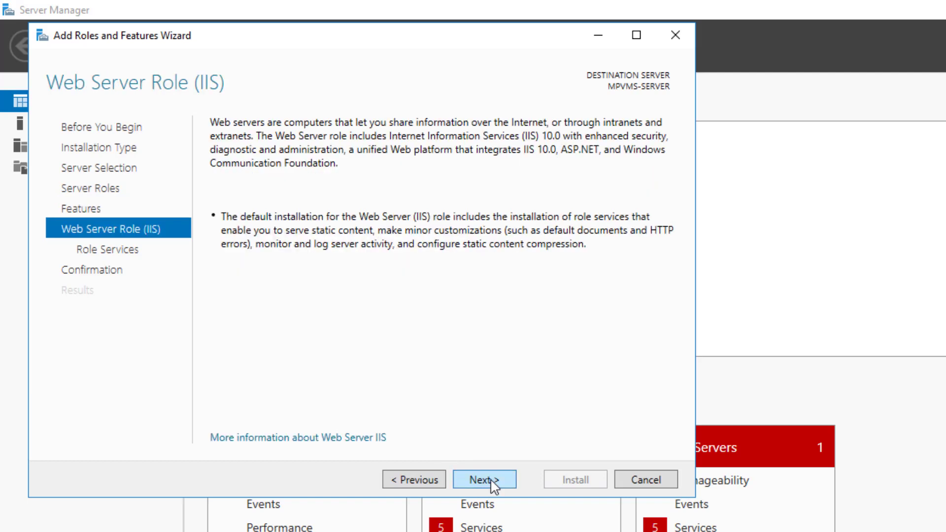
{"action": "left_click", "coordinate": [490, 480]}
{"action": "left_click", "coordinate": [491, 480]}
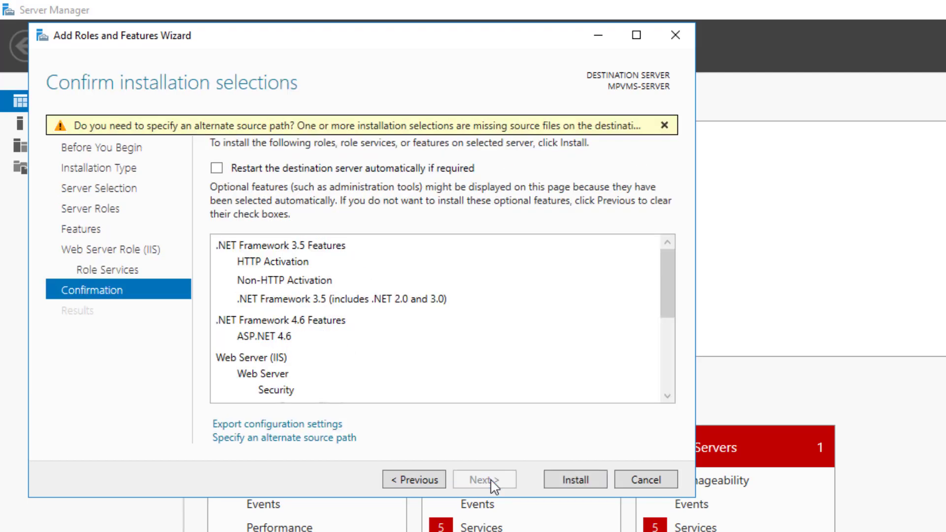
{"action": "left_click", "coordinate": [563, 480]}
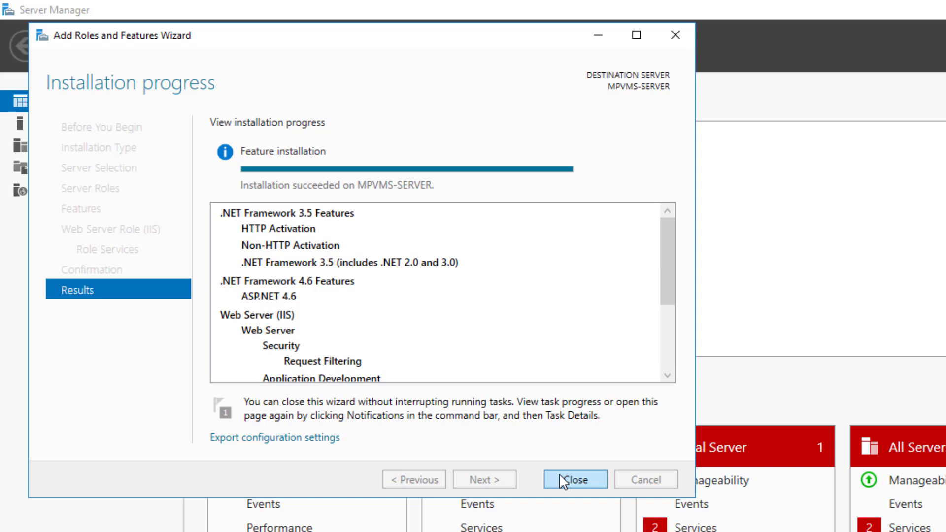
{"action": "left_click", "coordinate": [563, 480]}
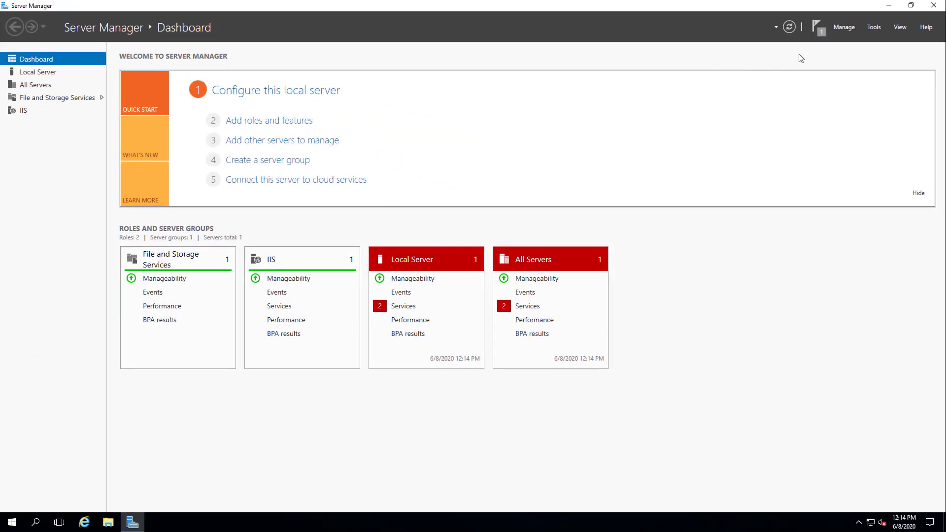
{"action": "left_click", "coordinate": [933, 6]}
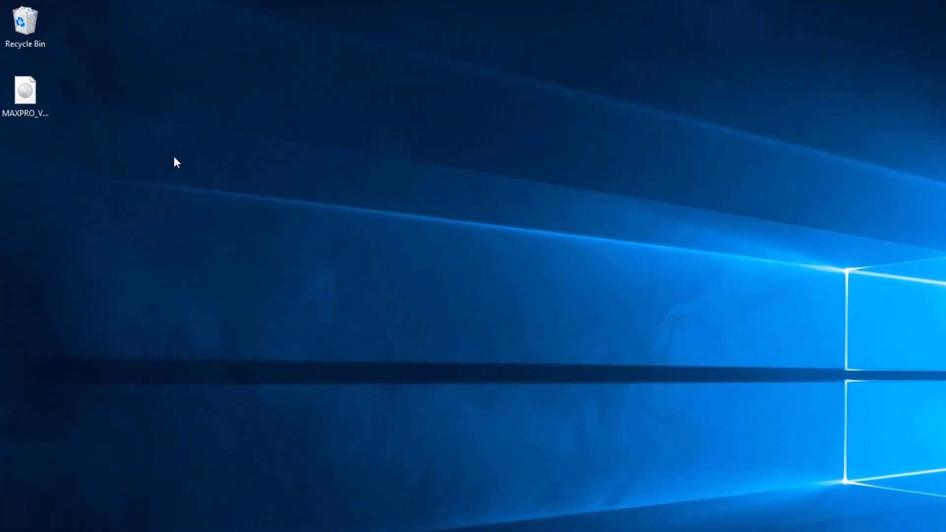
- Create a new folder named VMS Install on the desktop
{"action": "right_click", "coordinate": [128, 116]}
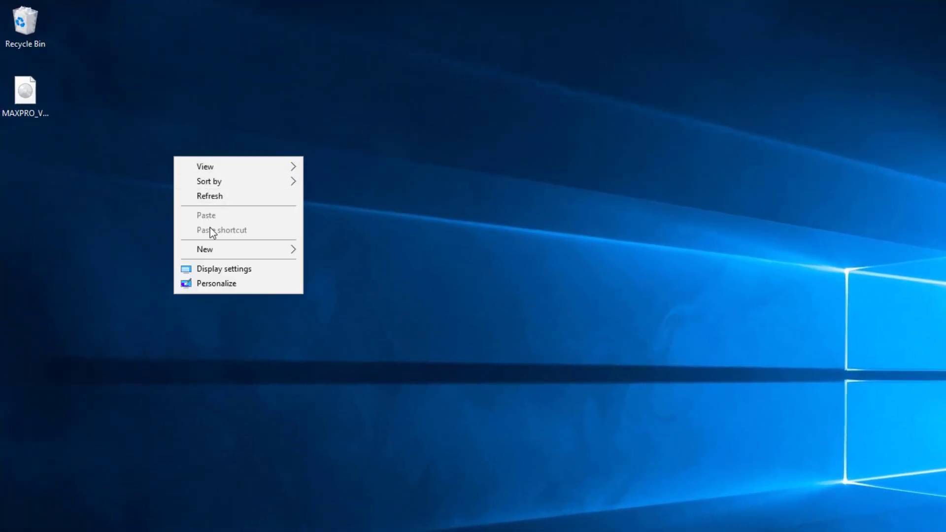
{"action": "mouse_move", "coordinate": [230, 251]}
{"action": "left_click", "coordinate": [315, 248]}
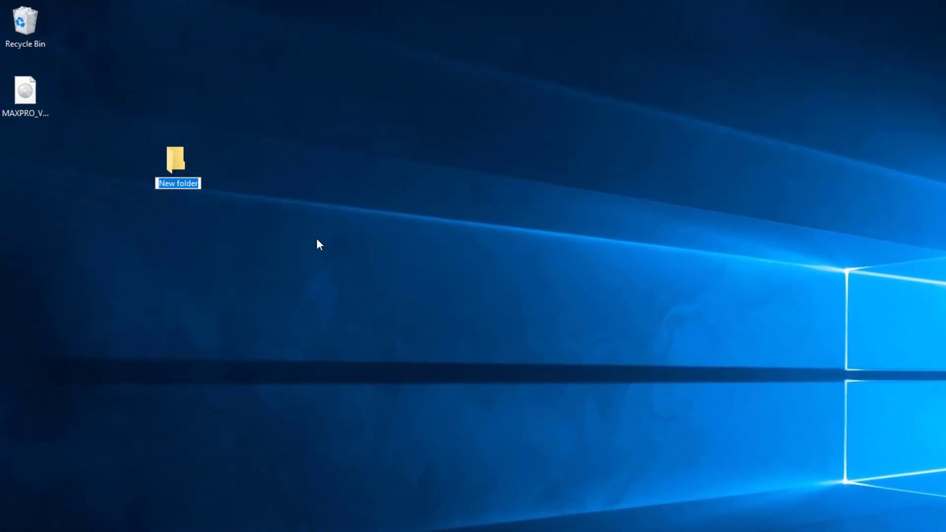
{"action": "type", "text": "VMS "}
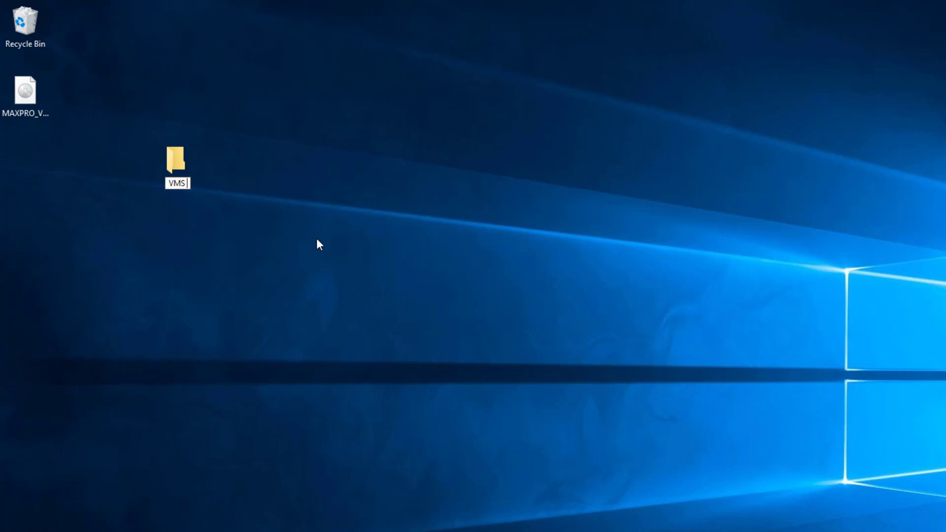
{"action": "type", "text": "Install"}
{"action": "key", "text": "Return"}
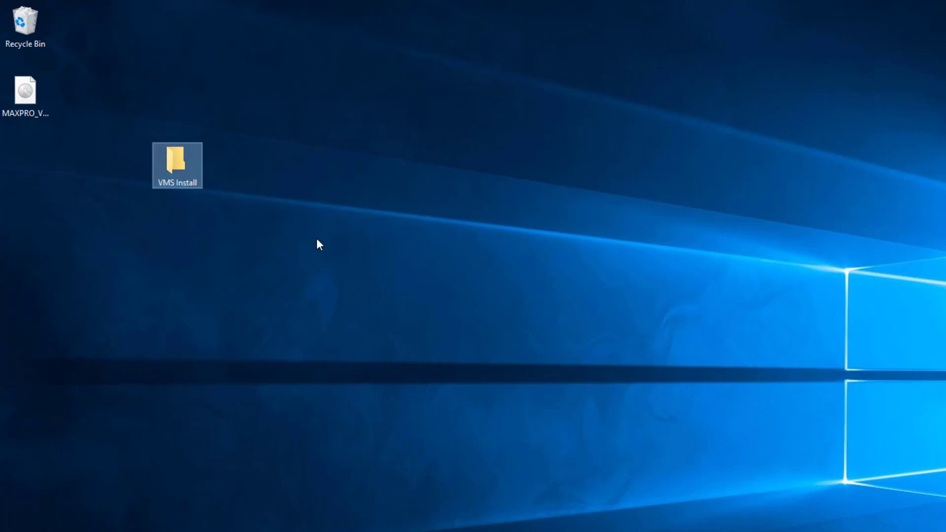
- Unblock the MAXPRO_VMS_R600_RevC_Enterprise_Edition disc image in its file properties and apply the change
{"action": "left_click", "coordinate": [31, 99]}
{"action": "right_click", "coordinate": [30, 98]}
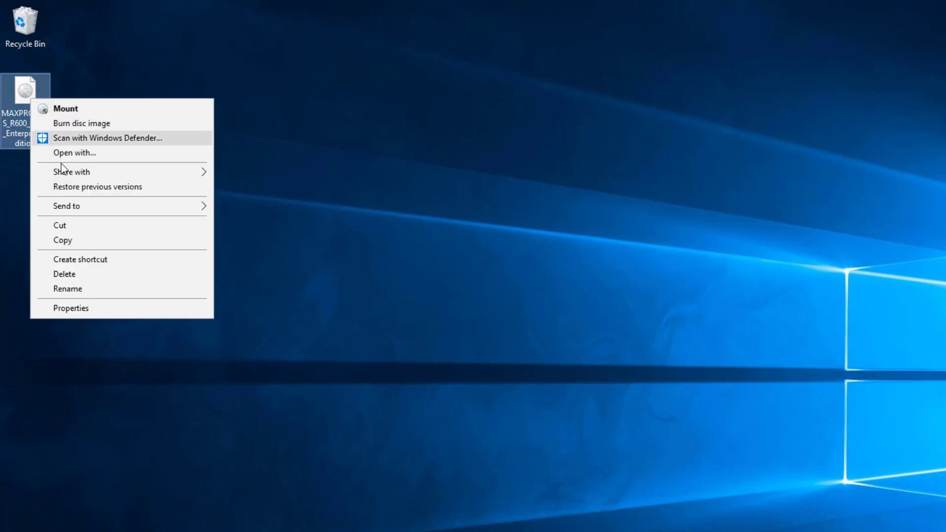
{"action": "left_click", "coordinate": [73, 308]}
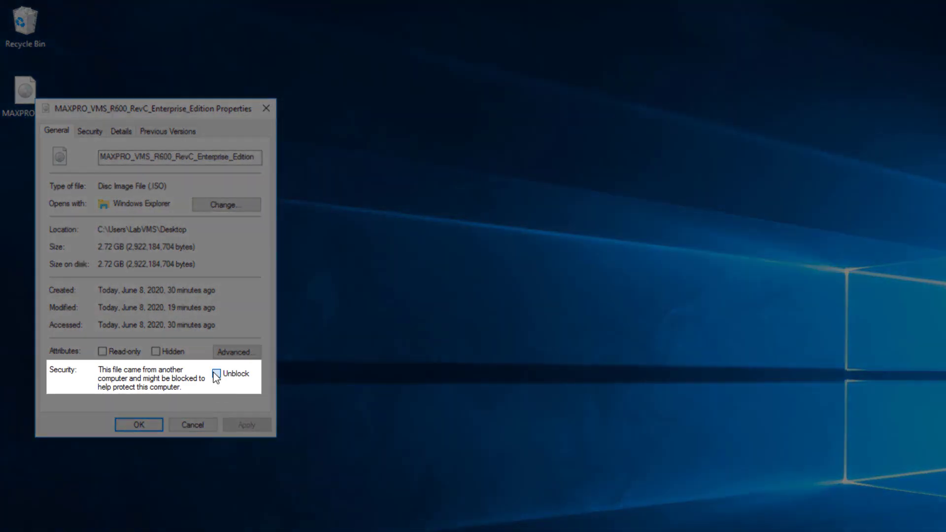
{"action": "left_click", "coordinate": [216, 374]}
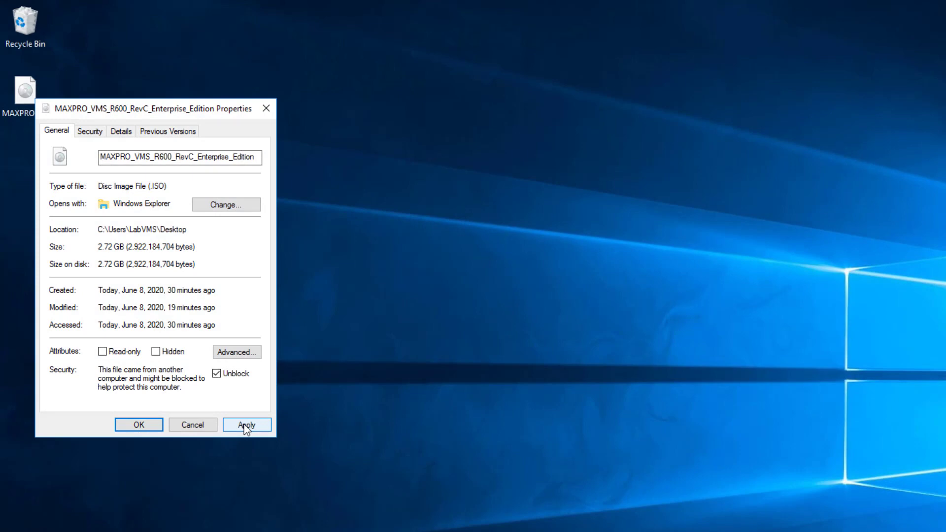
{"action": "left_click", "coordinate": [245, 426]}
{"action": "left_click", "coordinate": [144, 425]}
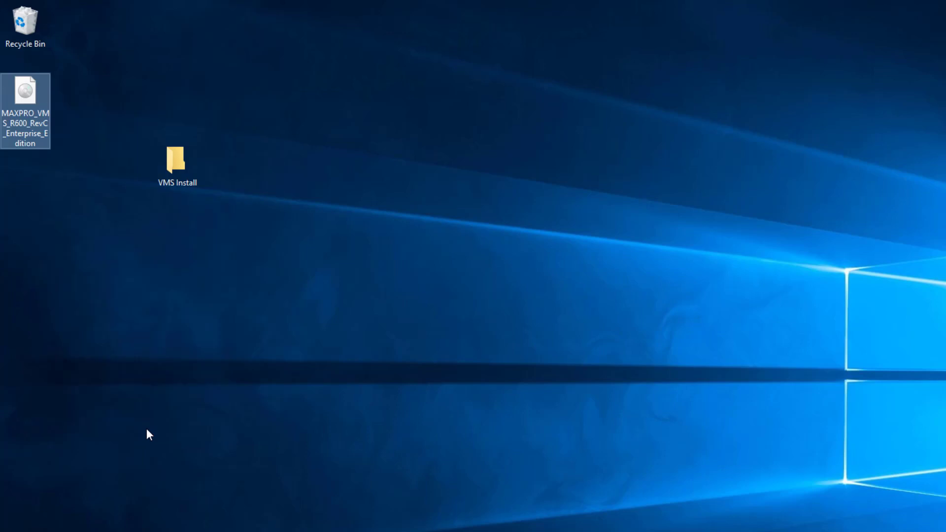
- Mount the MAXPRO VMS R600 disc image and copy all of its contents into the VMS Install folder on the desktop
{"action": "double_click", "coordinate": [22, 107]}
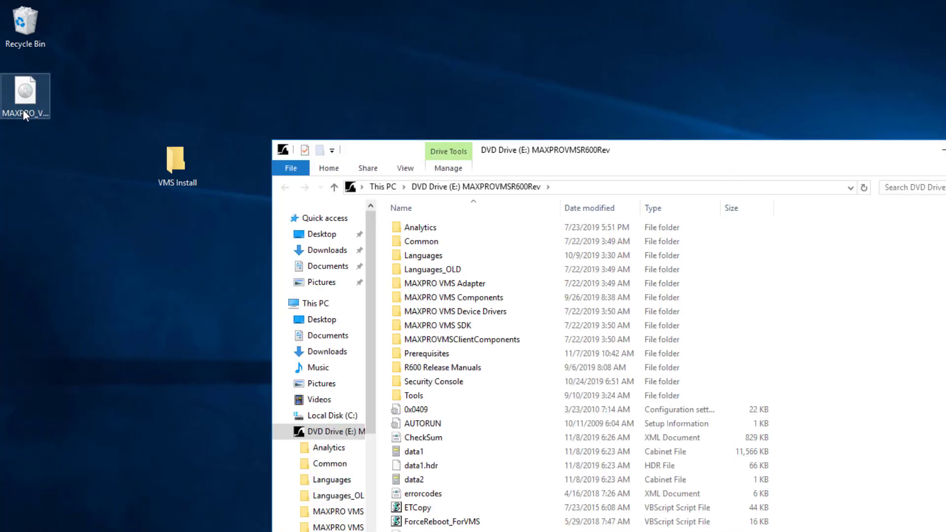
{"action": "left_click", "coordinate": [409, 284]}
{"action": "key", "text": "ctrl+a"}
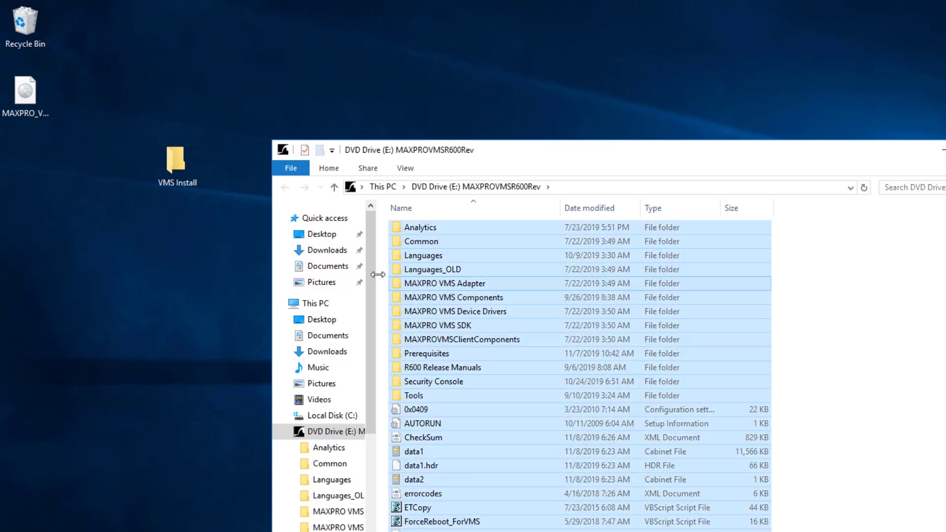
{"action": "right_click", "coordinate": [401, 269]}
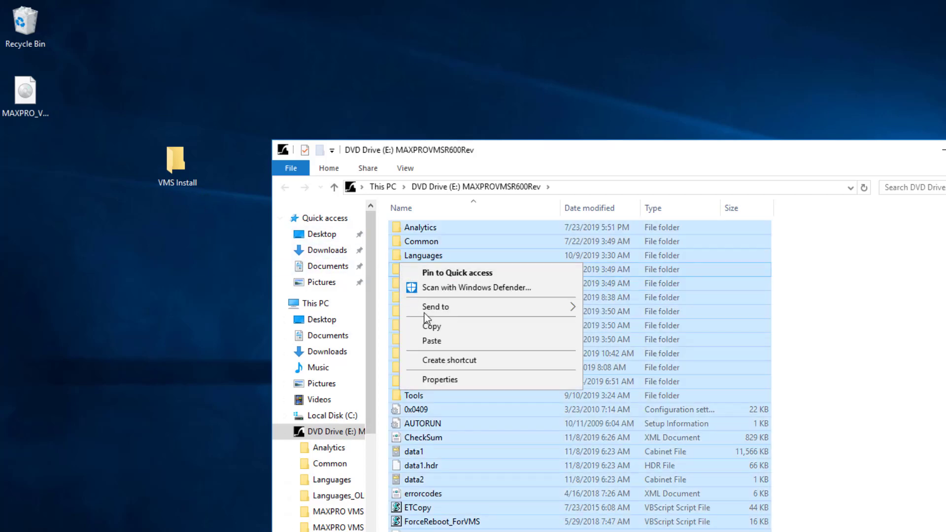
{"action": "left_click", "coordinate": [431, 323]}
{"action": "left_click", "coordinate": [167, 163]}
{"action": "double_click", "coordinate": [168, 163]}
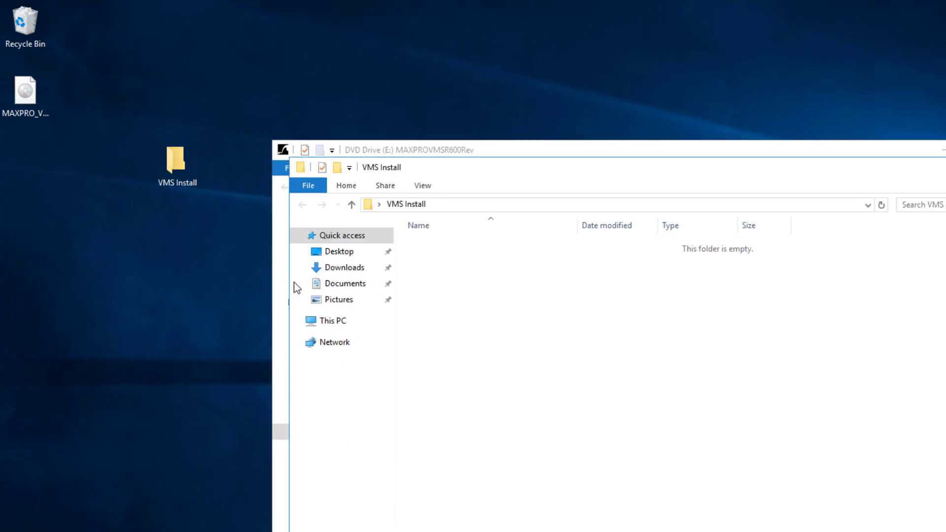
{"action": "right_click", "coordinate": [474, 303]}
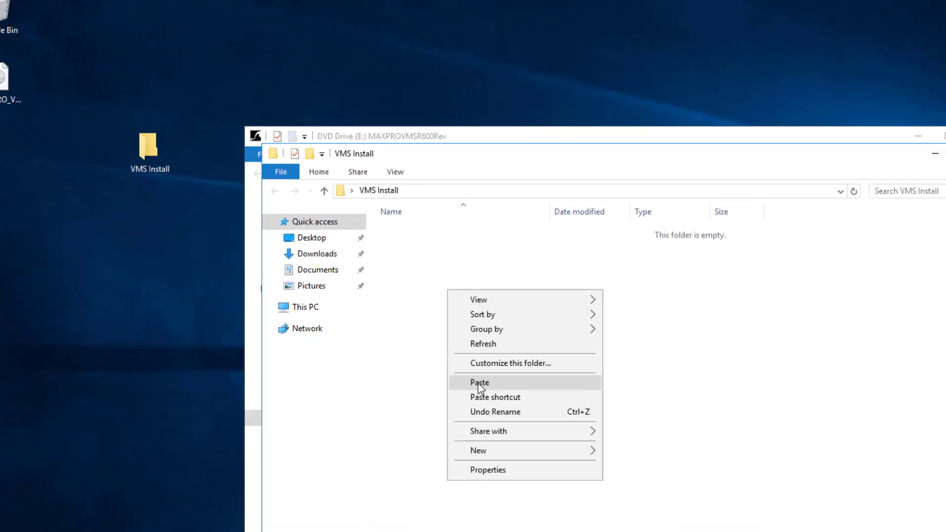
{"action": "left_click", "coordinate": [508, 397]}
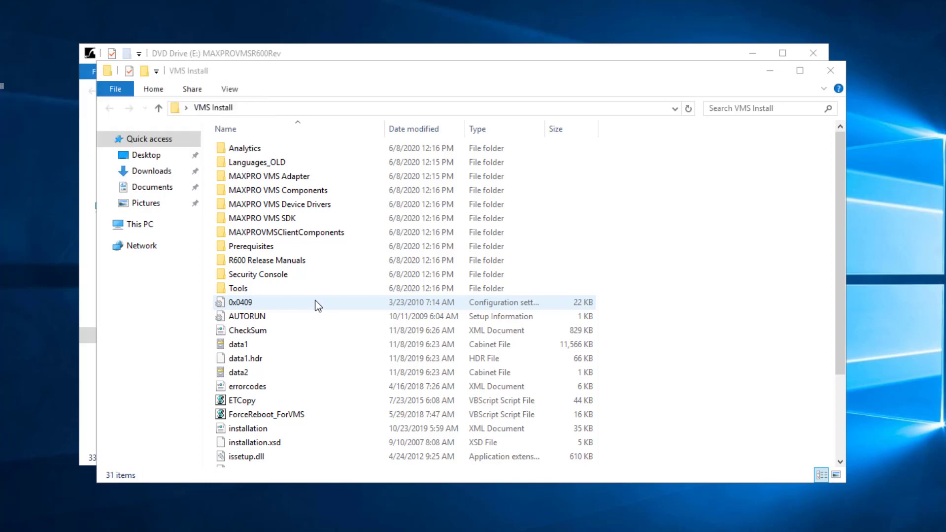
- Run the setup application in the VMS Install folder as administrator and close both open folder windows
{"action": "key", "text": "ctrl+a"}
{"action": "left_click", "coordinate": [318, 305]}
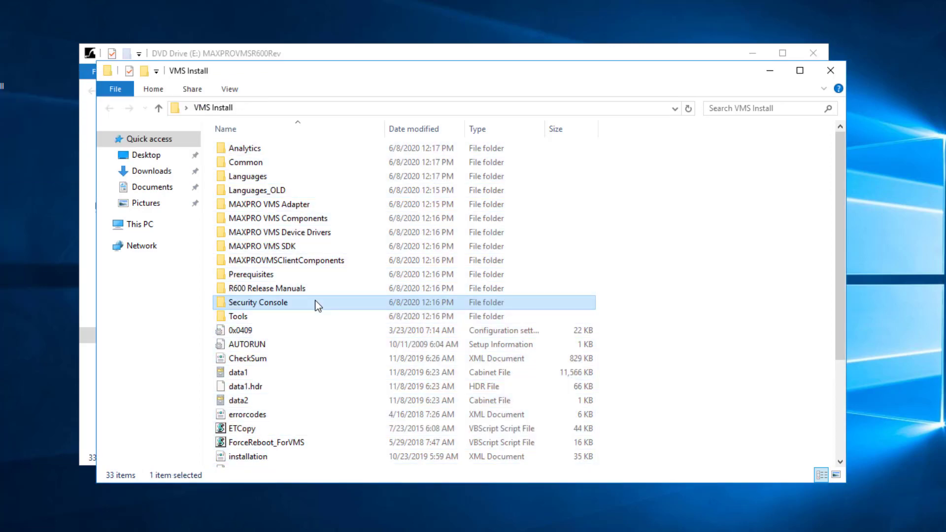
{"action": "scroll", "coordinate": [315, 316], "scroll_direction": "down", "scroll_amount": 3}
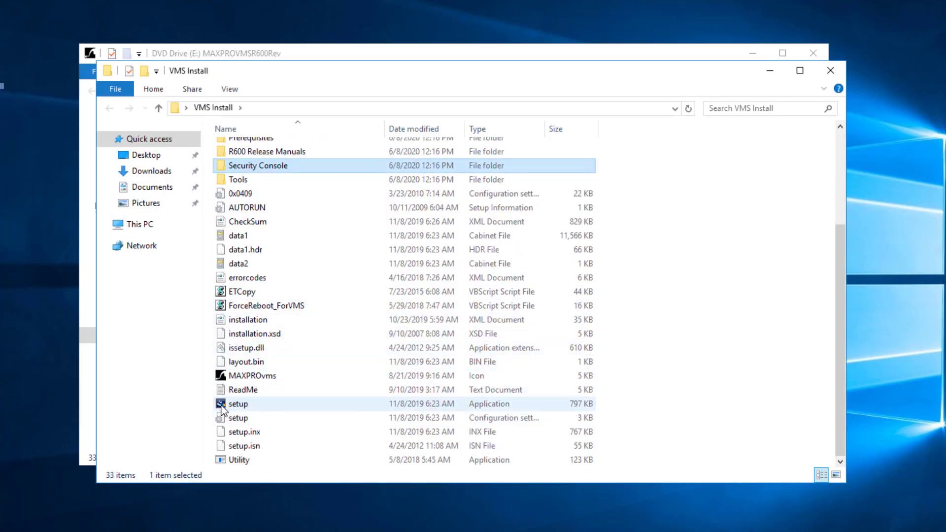
{"action": "right_click", "coordinate": [242, 407]}
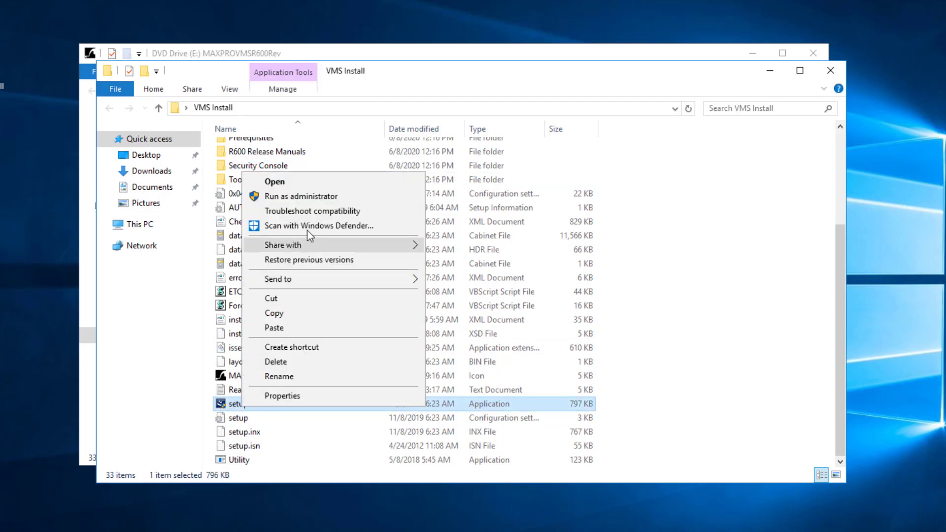
{"action": "left_click", "coordinate": [292, 200]}
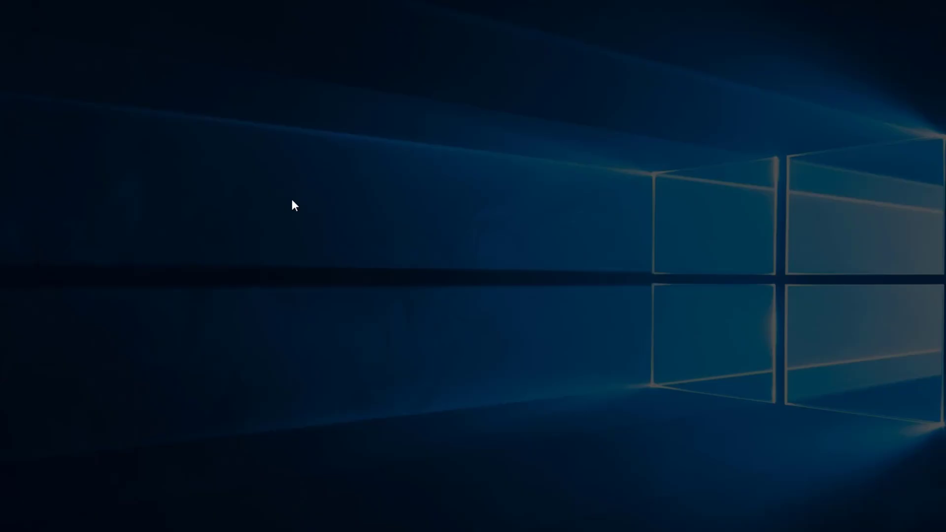
{"action": "left_click", "coordinate": [403, 349]}
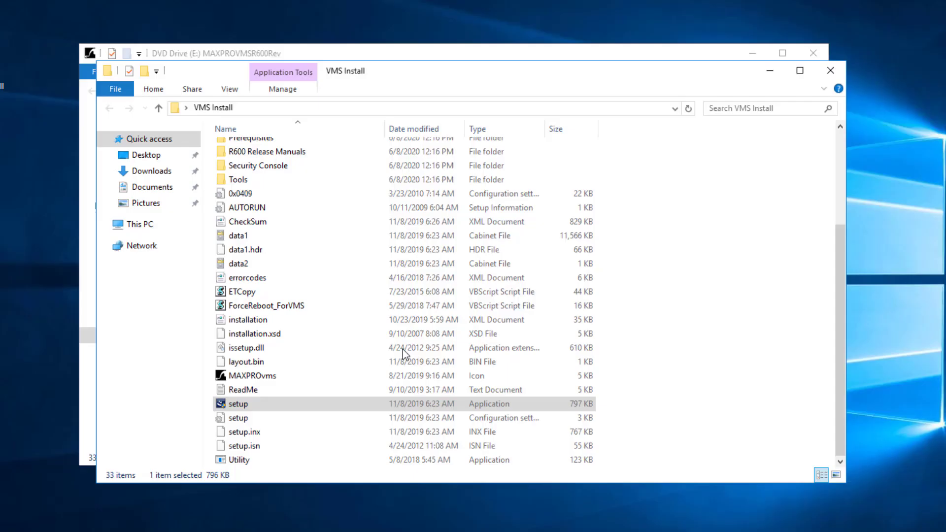
{"action": "left_click", "coordinate": [831, 71]}
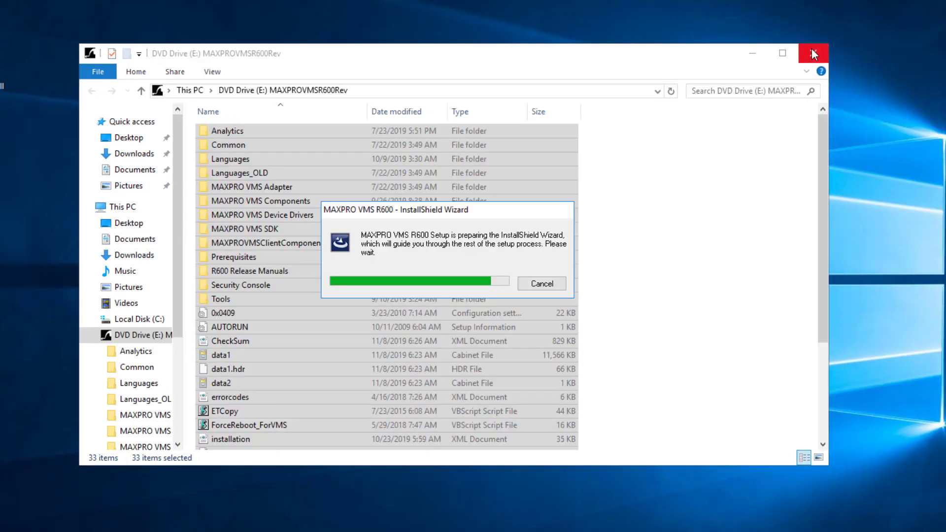
{"action": "left_click", "coordinate": [812, 51]}
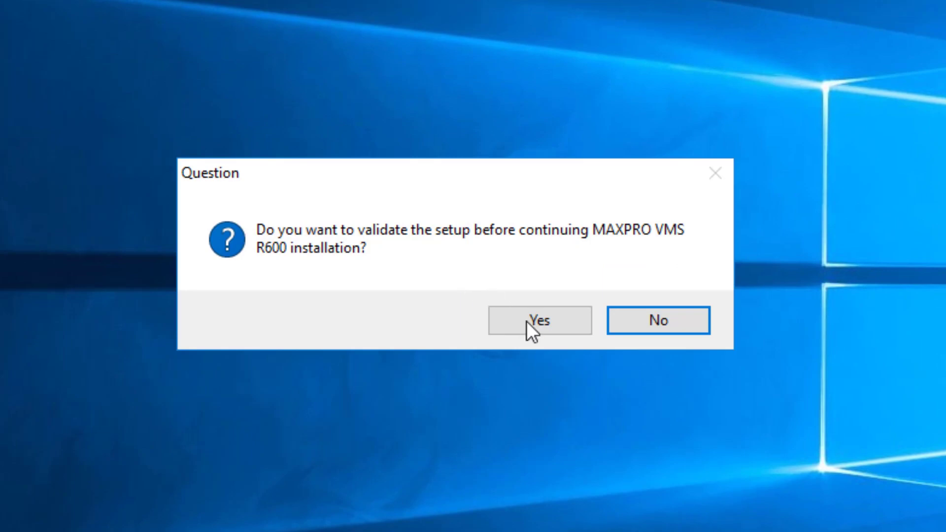
- Agree to validate the setup and to disable automatic Windows updates and User Account Control
{"action": "left_click", "coordinate": [530, 322]}
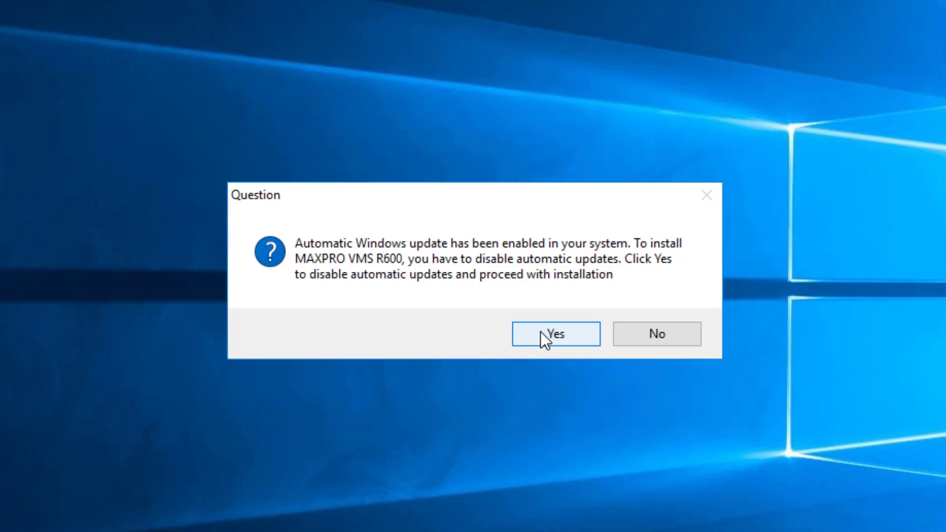
{"action": "left_click", "coordinate": [541, 332]}
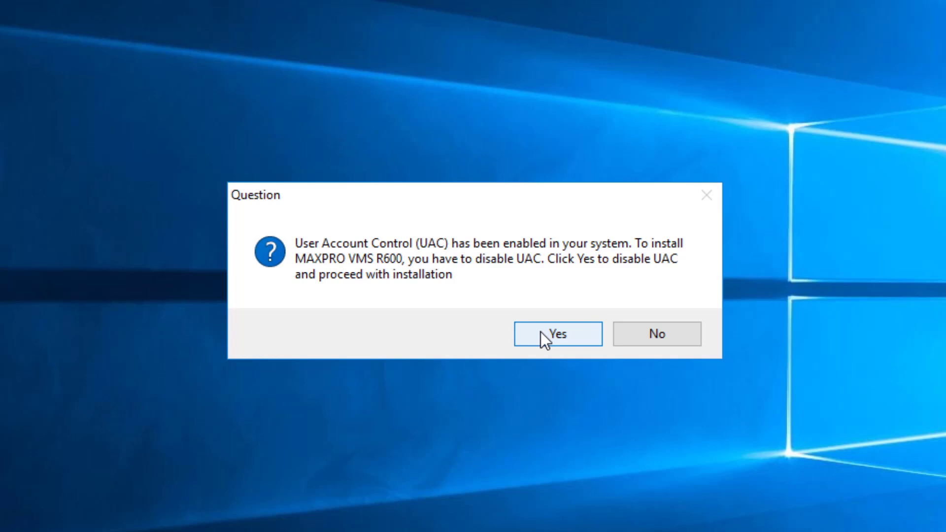
{"action": "left_click", "coordinate": [540, 332]}
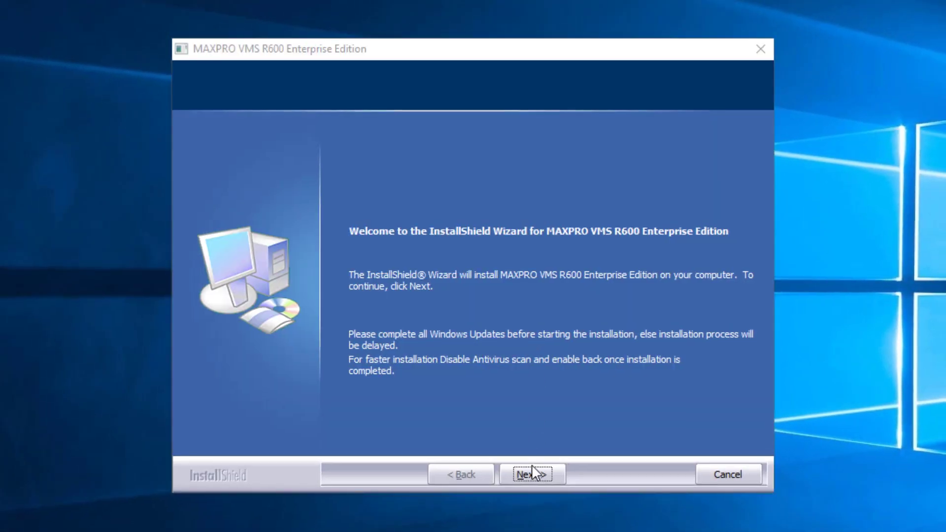
- Proceed past the installer's welcome page and accept the terms of the license agreement
{"action": "left_click", "coordinate": [532, 468]}
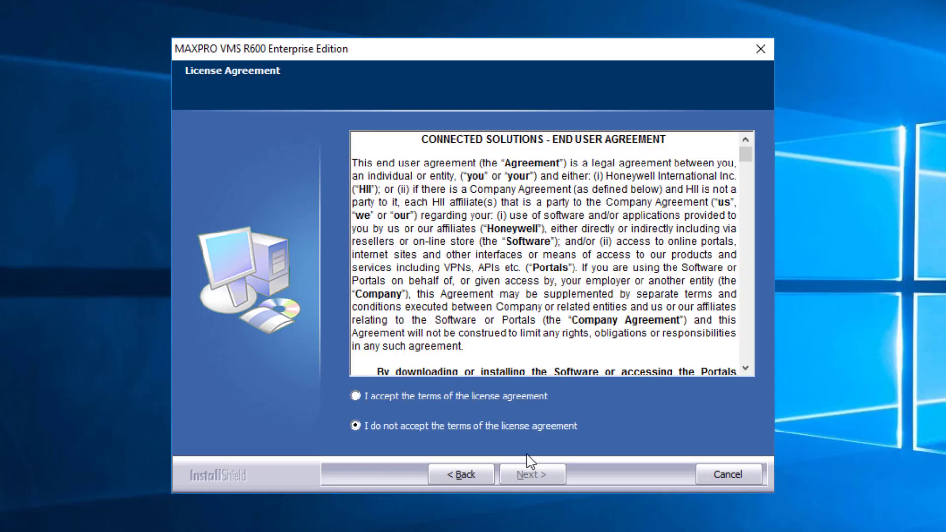
{"action": "left_click", "coordinate": [416, 395]}
{"action": "left_click", "coordinate": [542, 470]}
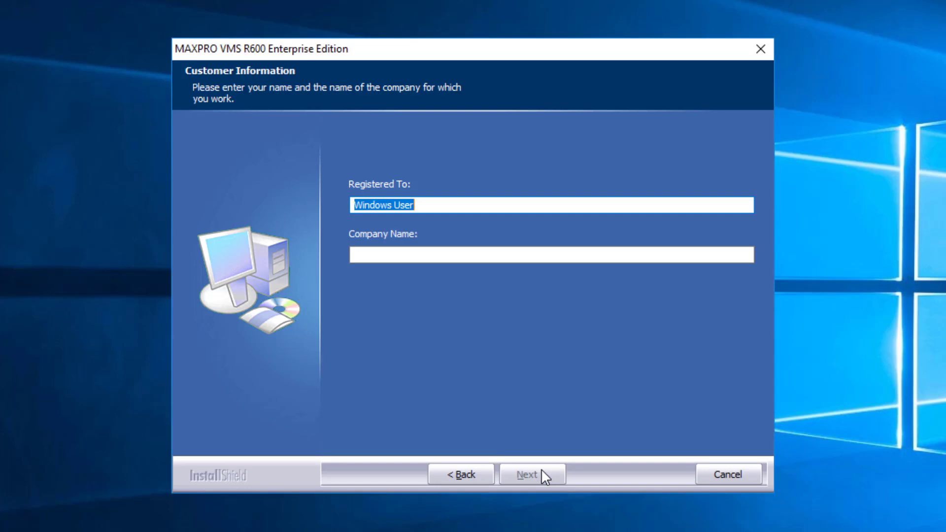
- Enter VMS Server as the company name, leaving the registered user at its default, and submit the customer information
{"action": "left_click", "coordinate": [448, 261]}
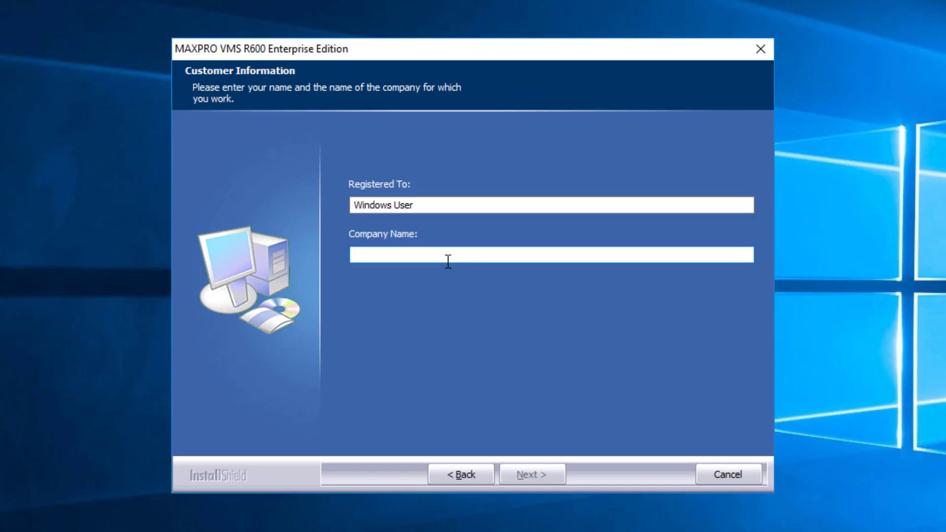
{"action": "type", "text": "VMS Server"}
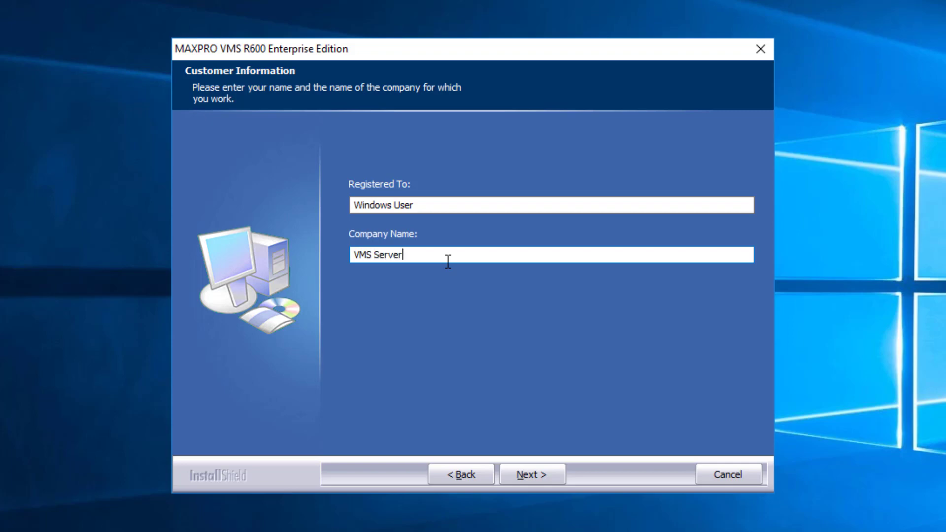
{"action": "left_click", "coordinate": [531, 474]}
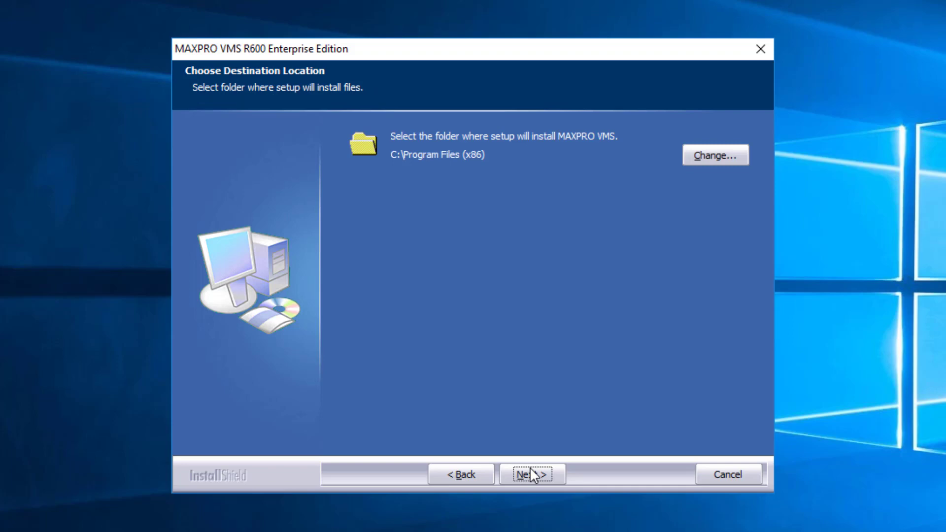
- Keep the default destination folder C:\Program Files (x86) and choose Complete Installation without localization support
{"action": "left_click", "coordinate": [530, 468]}
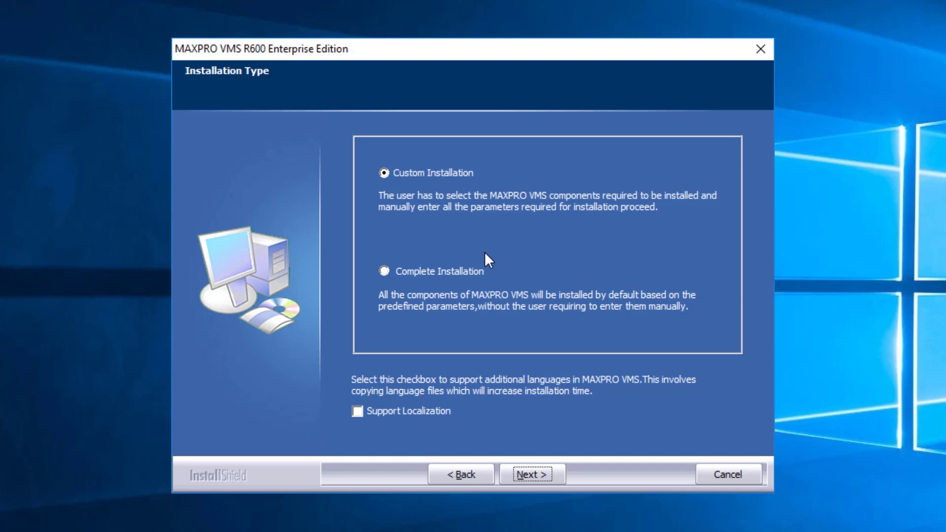
{"action": "left_click", "coordinate": [459, 274]}
{"action": "left_click", "coordinate": [526, 474]}
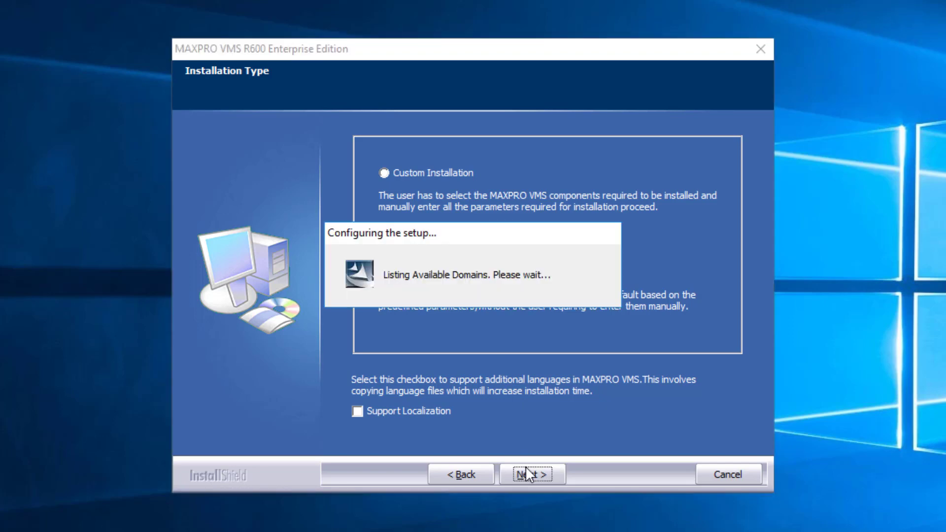
- Enter the Windows account password for host MPVMS-SERVER, keep Enable Auto Logon on, and agree to store the password in the registry
{"action": "left_click", "coordinate": [514, 267]}
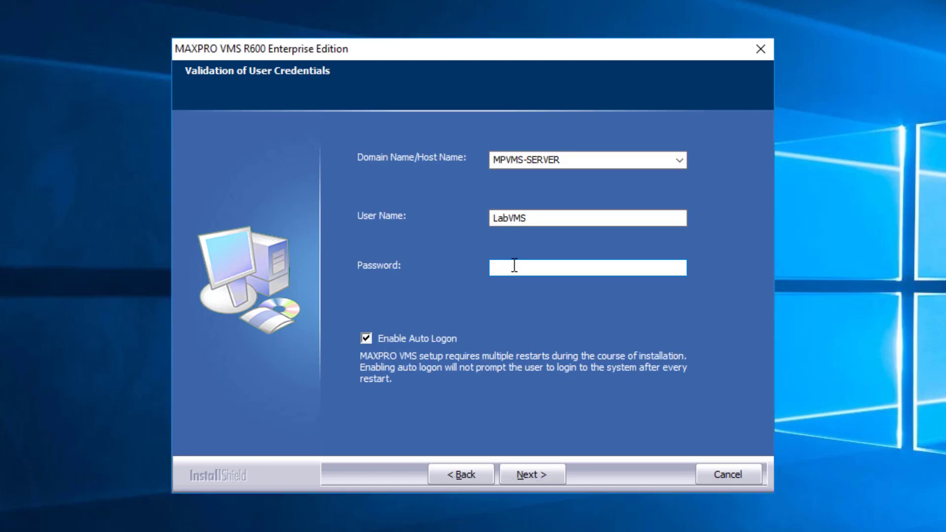
{"action": "left_click", "coordinate": [643, 160]}
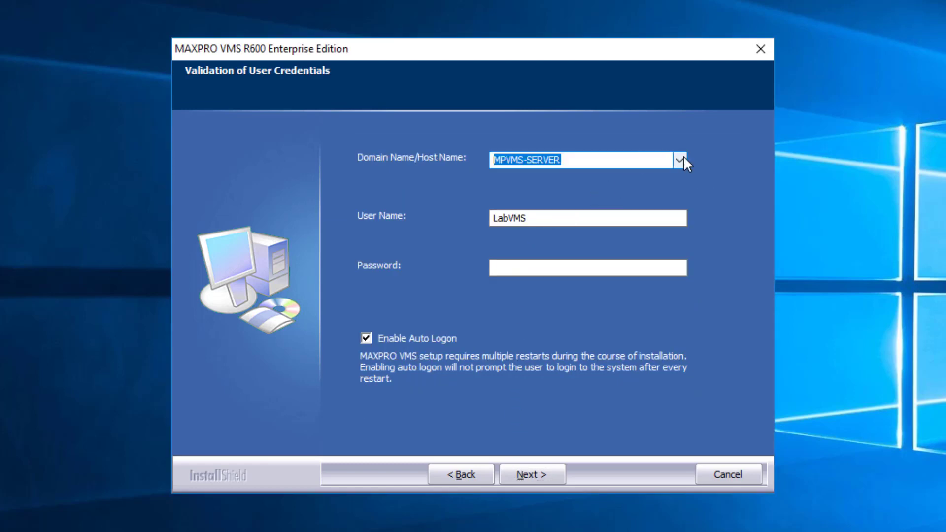
{"action": "left_click", "coordinate": [681, 161]}
{"action": "left_click", "coordinate": [636, 215]}
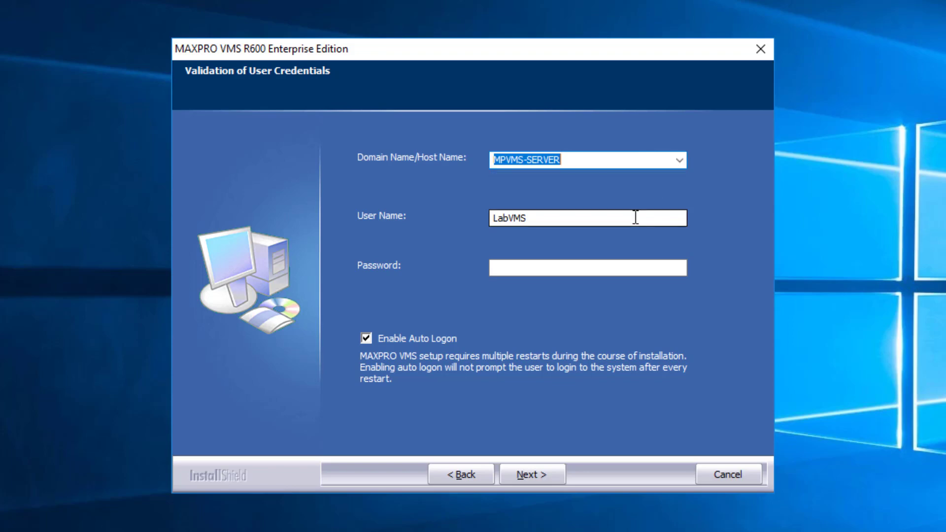
{"action": "left_click", "coordinate": [593, 263]}
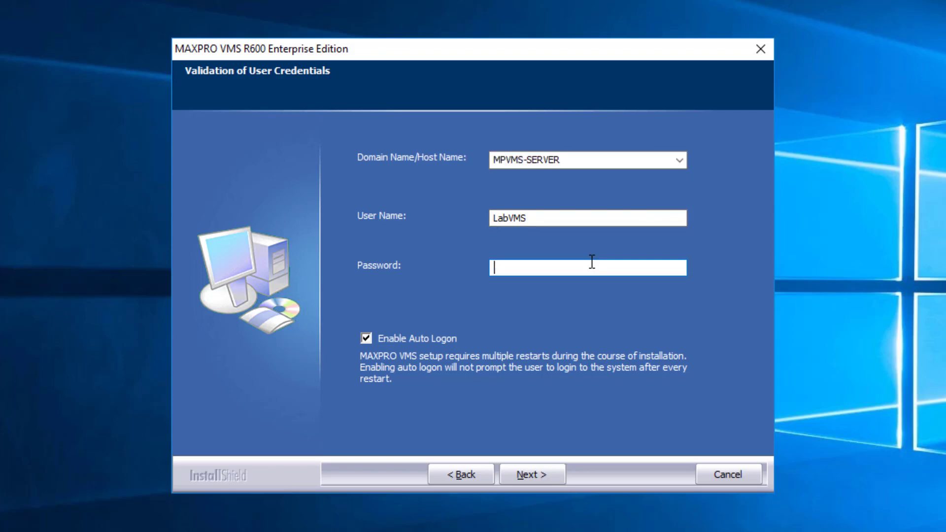
{"action": "type", "text": "*********"}
{"action": "left_click", "coordinate": [527, 475]}
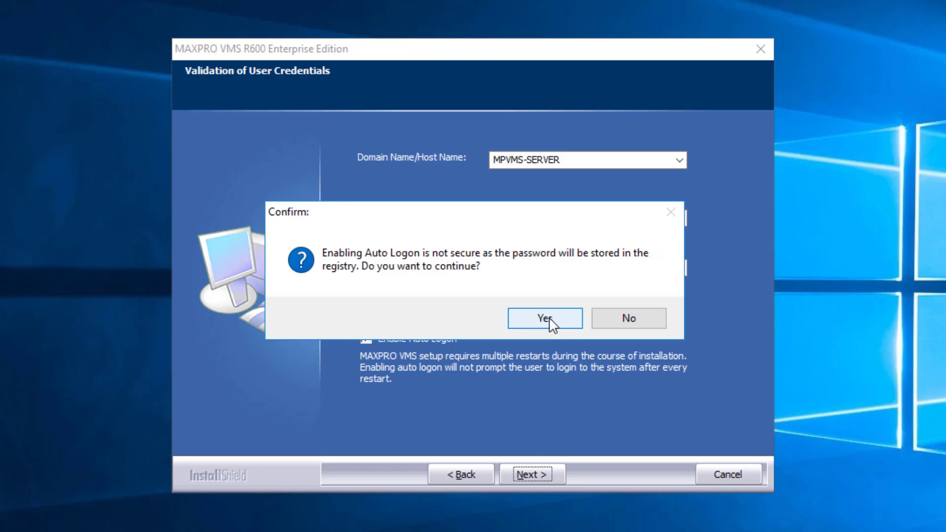
{"action": "left_click", "coordinate": [549, 319]}
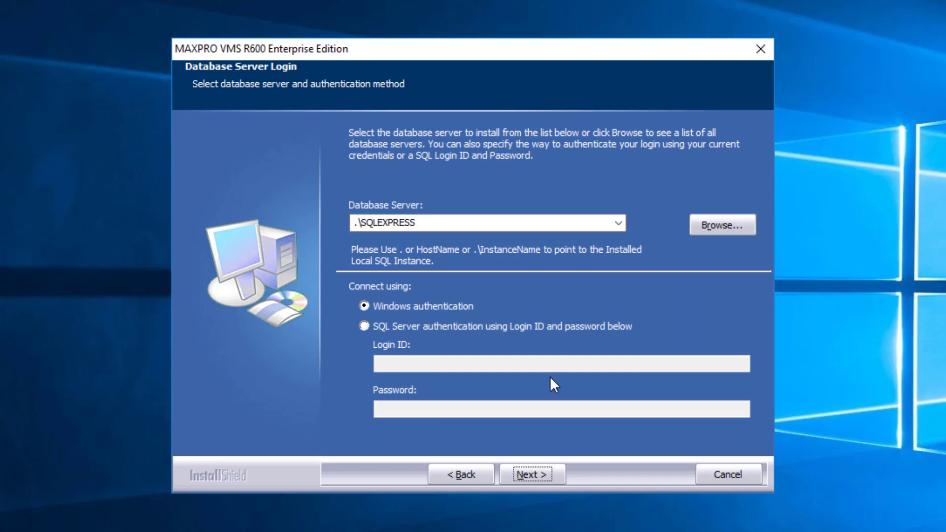
- Use .\SQLEXPRESS with Windows authentication, agree to create the instance in SQL 2017 Express, and keep the default Trinity database directory
{"action": "left_click", "coordinate": [532, 466]}
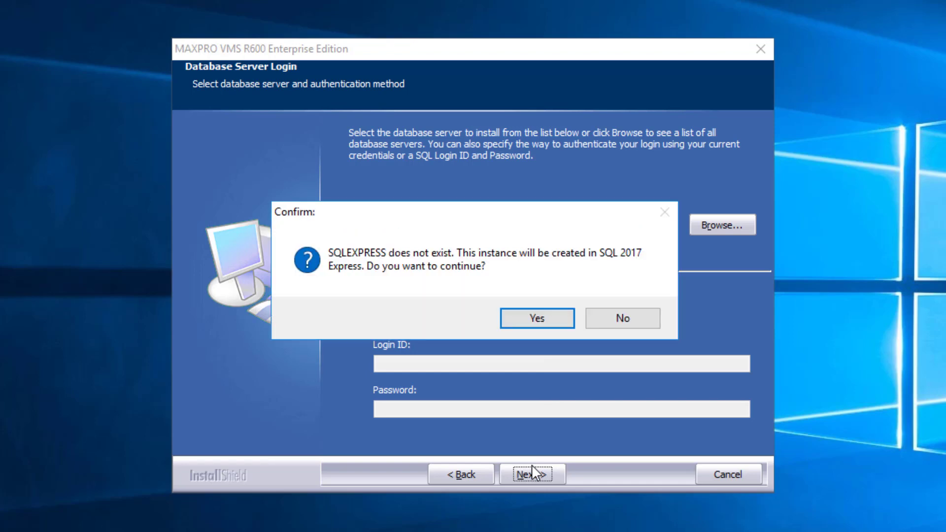
{"action": "left_click", "coordinate": [537, 320]}
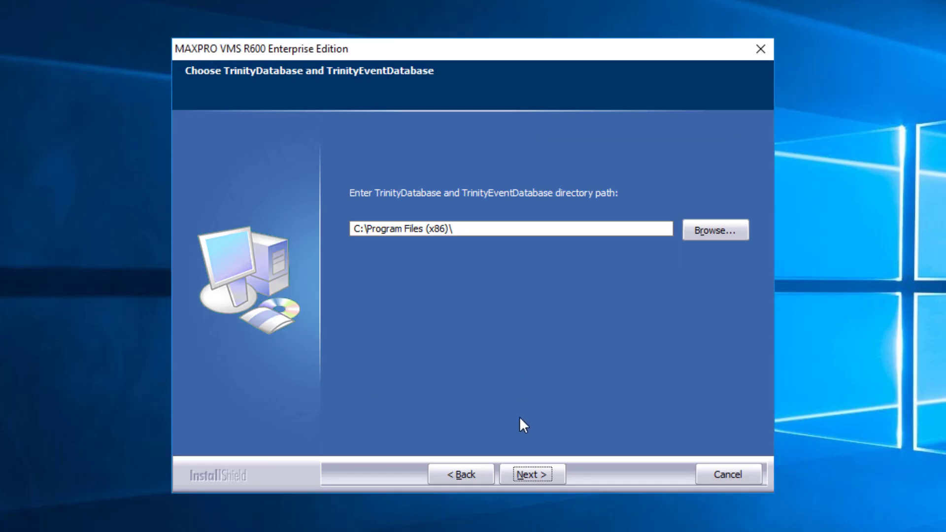
{"action": "left_click", "coordinate": [522, 476]}
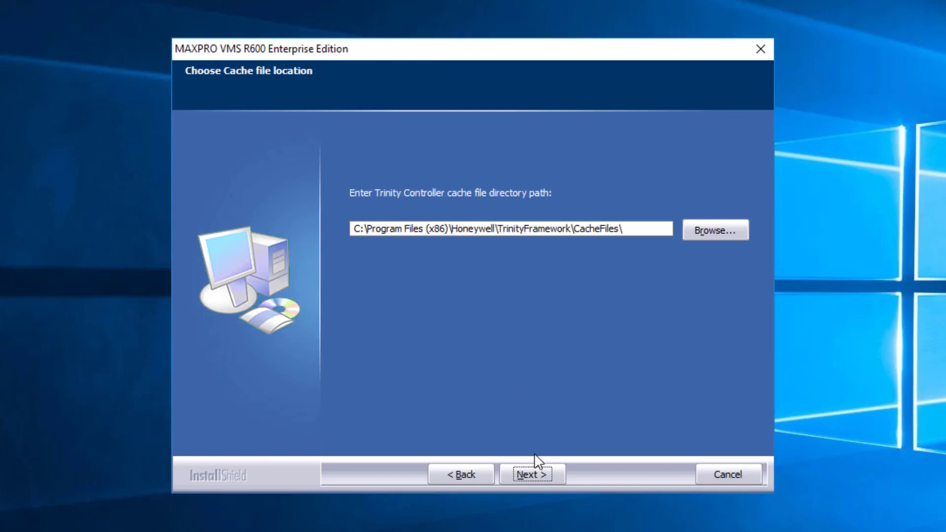
- Accept the default cache file location and English as the analytics language, then review the installation summary
{"action": "left_click", "coordinate": [533, 476]}
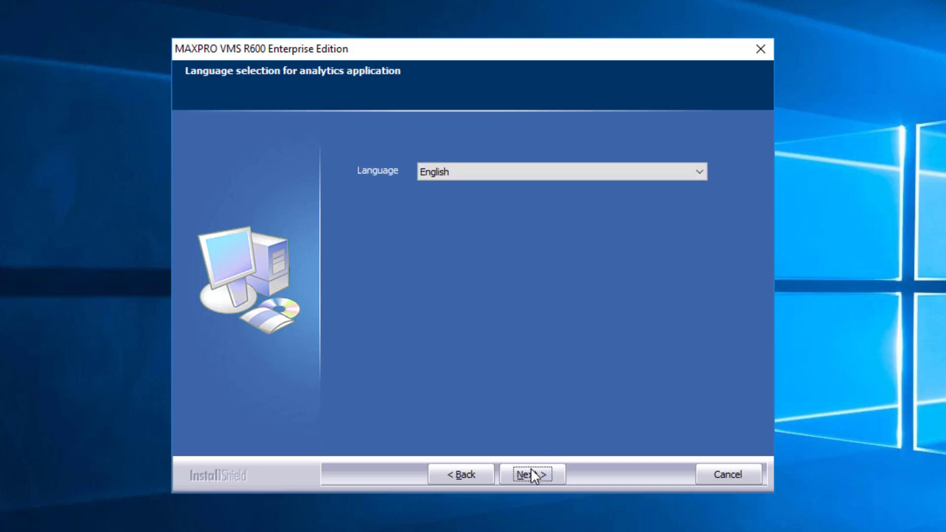
{"action": "left_click", "coordinate": [532, 470]}
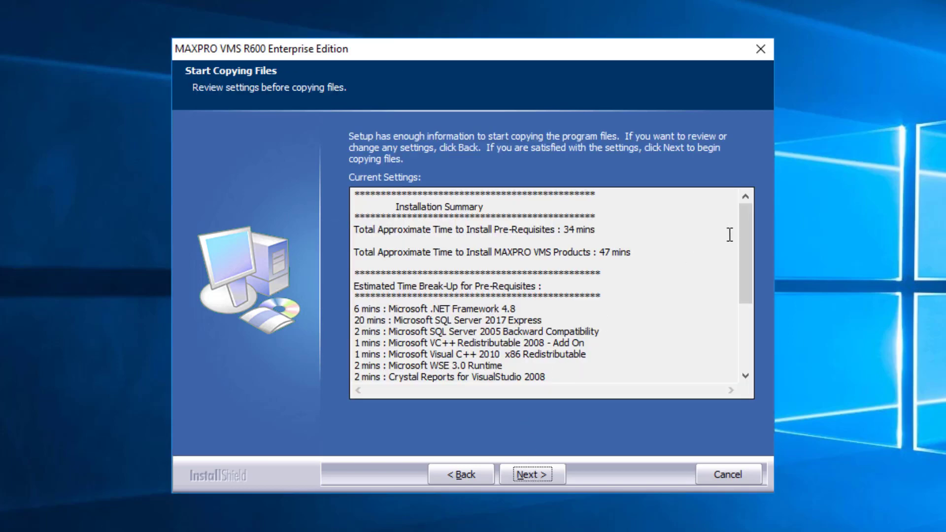
{"action": "mouse_move", "coordinate": [748, 216]}
{"action": "left_mouse_down"}
{"action": "mouse_move", "coordinate": [741, 293]}
{"action": "mouse_move", "coordinate": [747, 207]}
{"action": "left_mouse_up"}
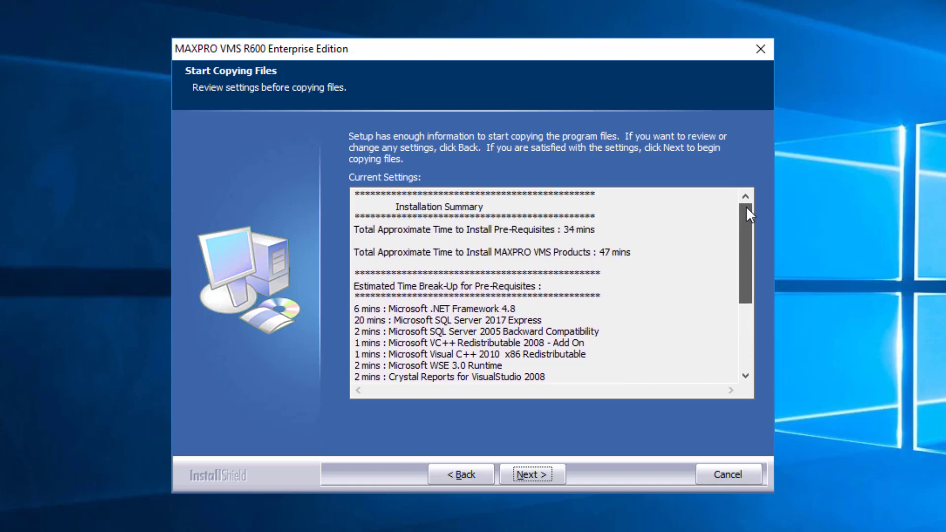
- Start the installation with automatic setup of the missing prerequisites, finish the wizard, and acknowledge the required system reboot
{"action": "left_click", "coordinate": [529, 473]}
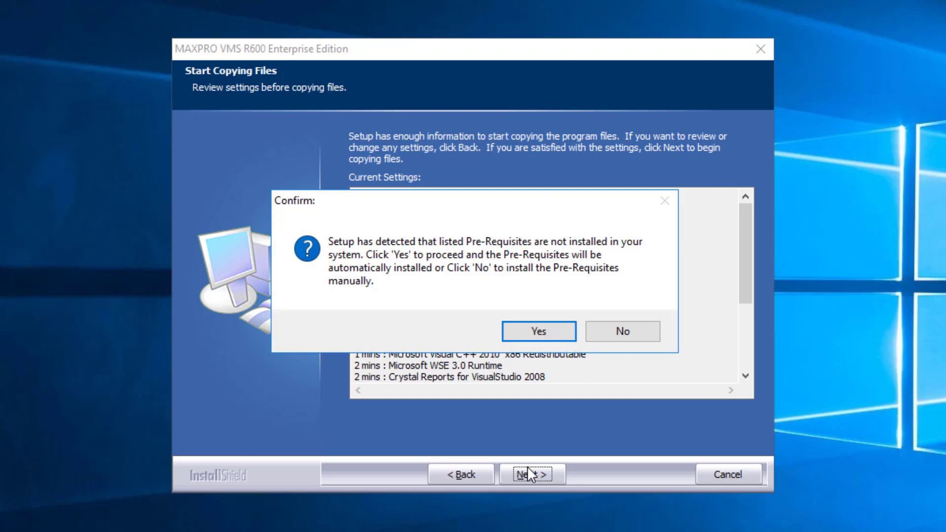
{"action": "left_click", "coordinate": [542, 334]}
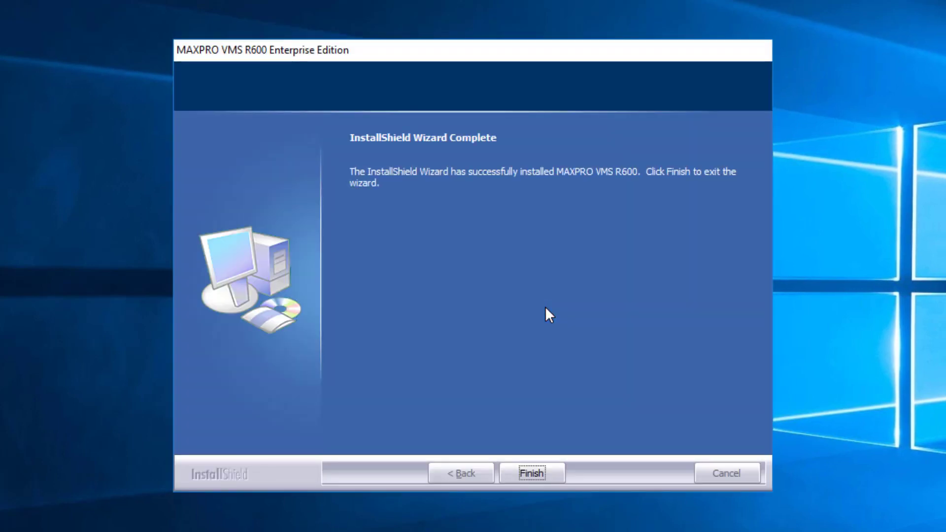
{"action": "left_click", "coordinate": [525, 476]}
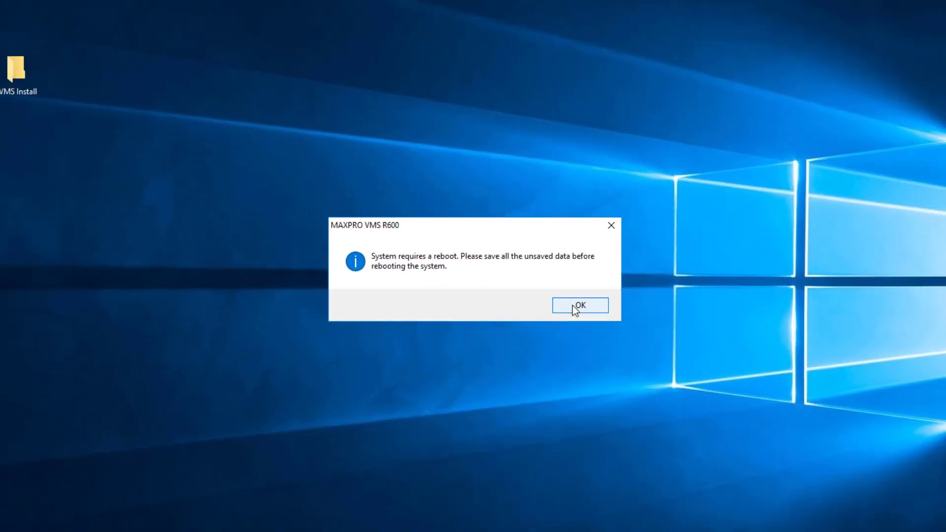
{"action": "left_click", "coordinate": [612, 318]}
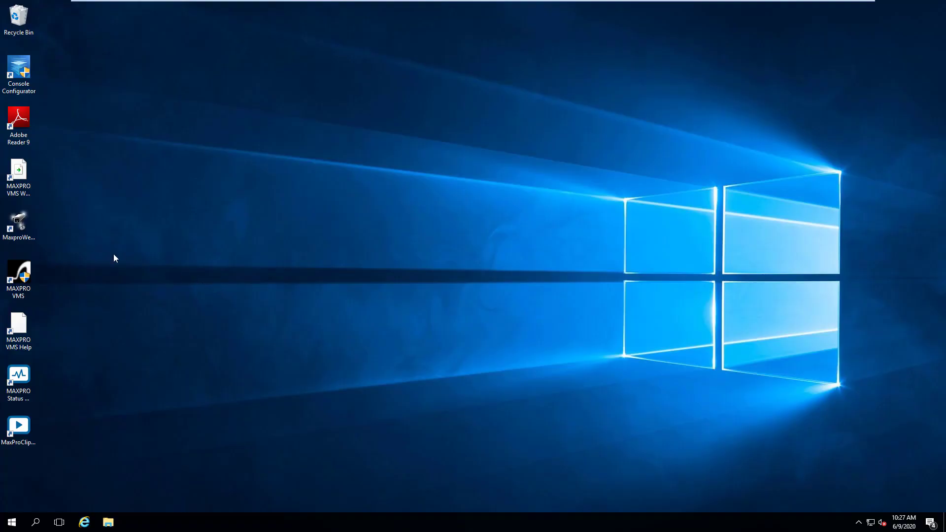
- Launch the MAXPRO VMS client from the desktop and approve the User Account Control request
{"action": "double_click", "coordinate": [23, 267]}
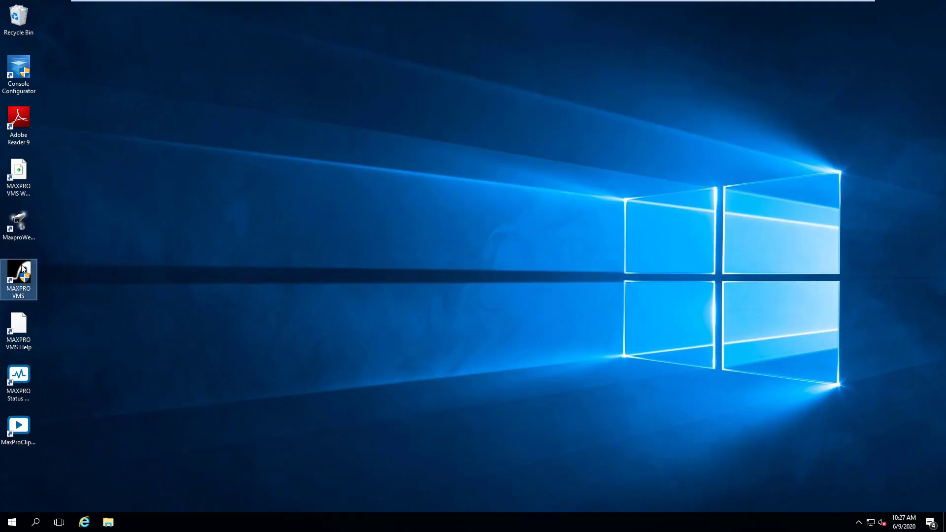
{"action": "right_click", "coordinate": [22, 266]}
{"action": "left_click", "coordinate": [54, 293]}
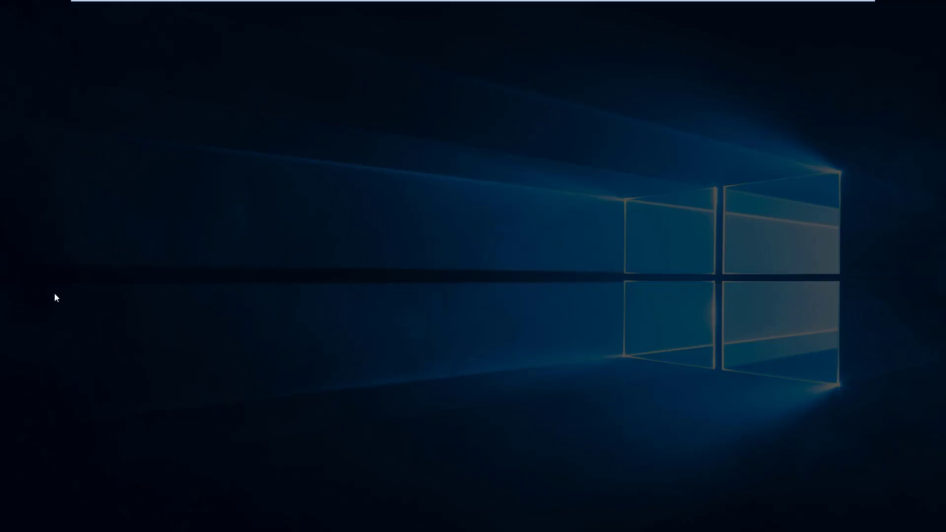
{"action": "left_click", "coordinate": [385, 328]}
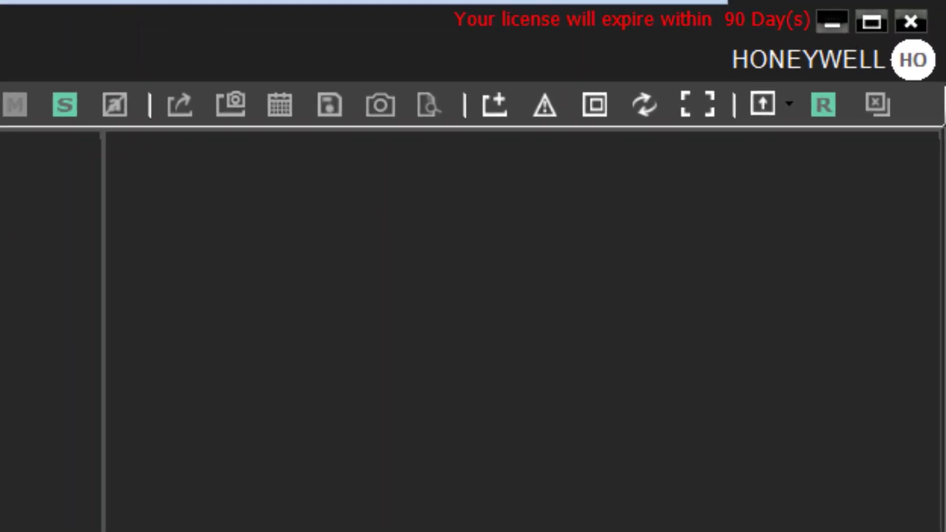
- Check the client and server release versions in the About & Licence Details window, and close it
{"action": "left_click", "coordinate": [913, 59]}
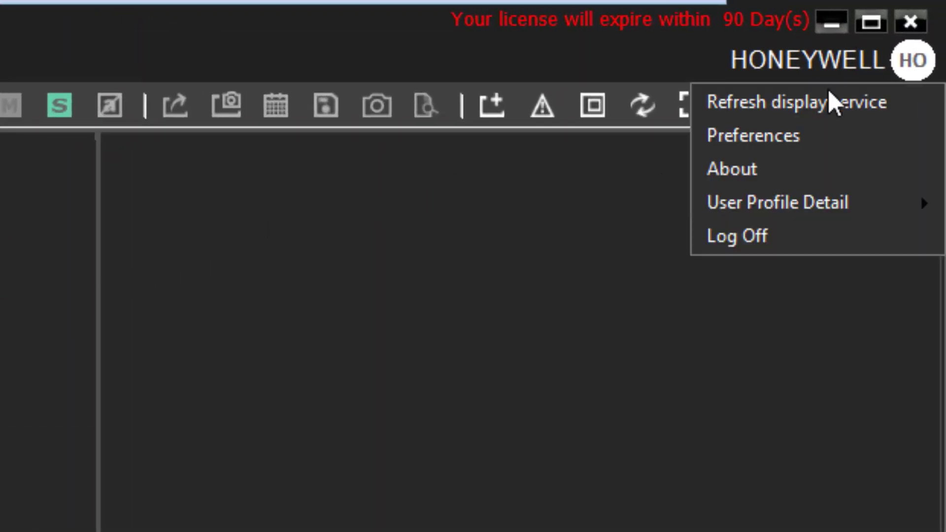
{"action": "left_click", "coordinate": [755, 174]}
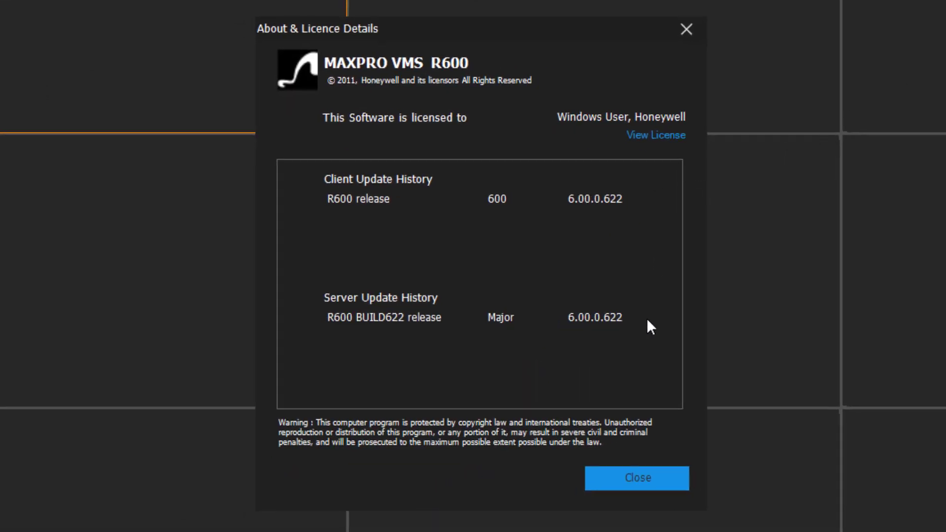
{"action": "left_click", "coordinate": [637, 478]}
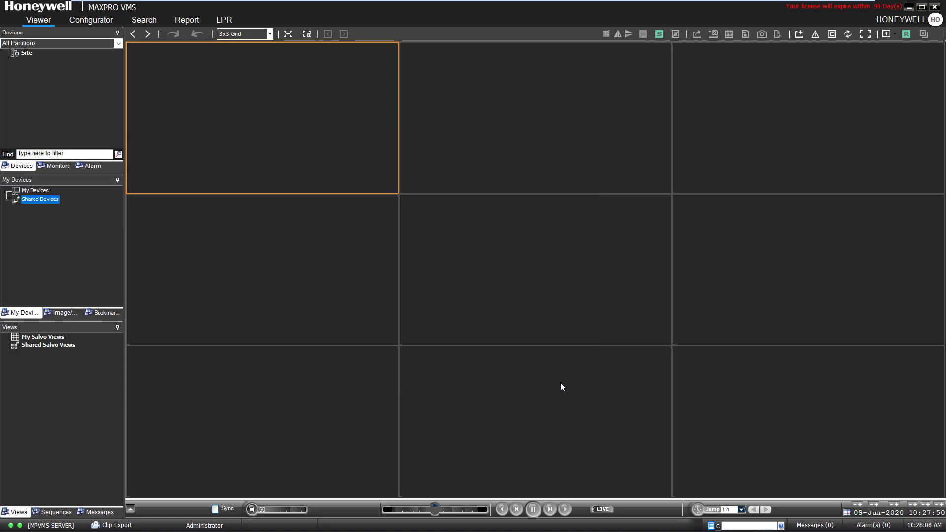